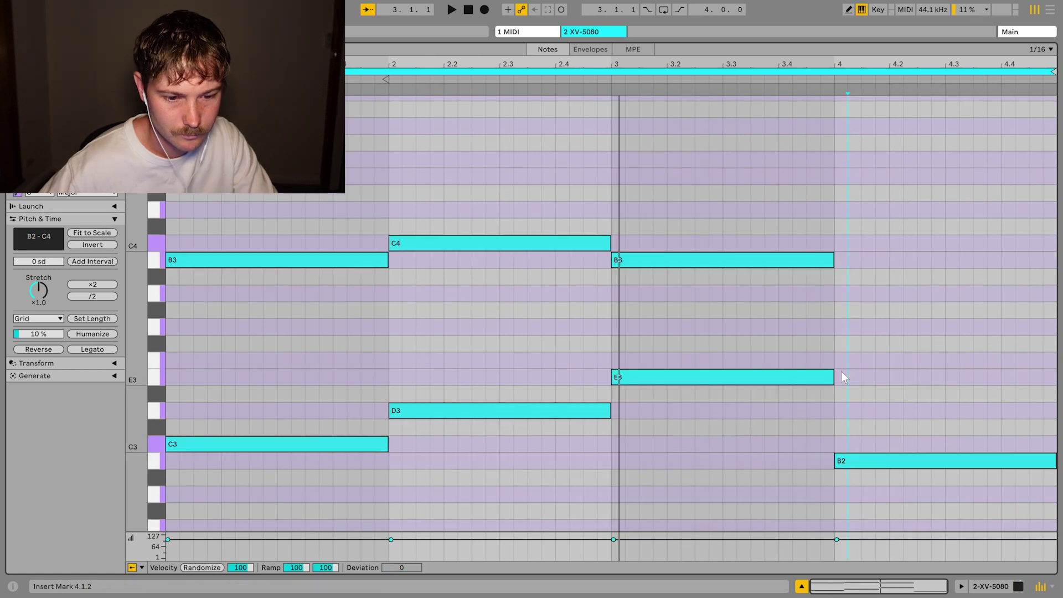
Step: Add a full-bar G3 note in bar 4 above the B2 and play the chord progression
double_click(842, 372)
drag(841, 376, 1042, 326)
key(space)
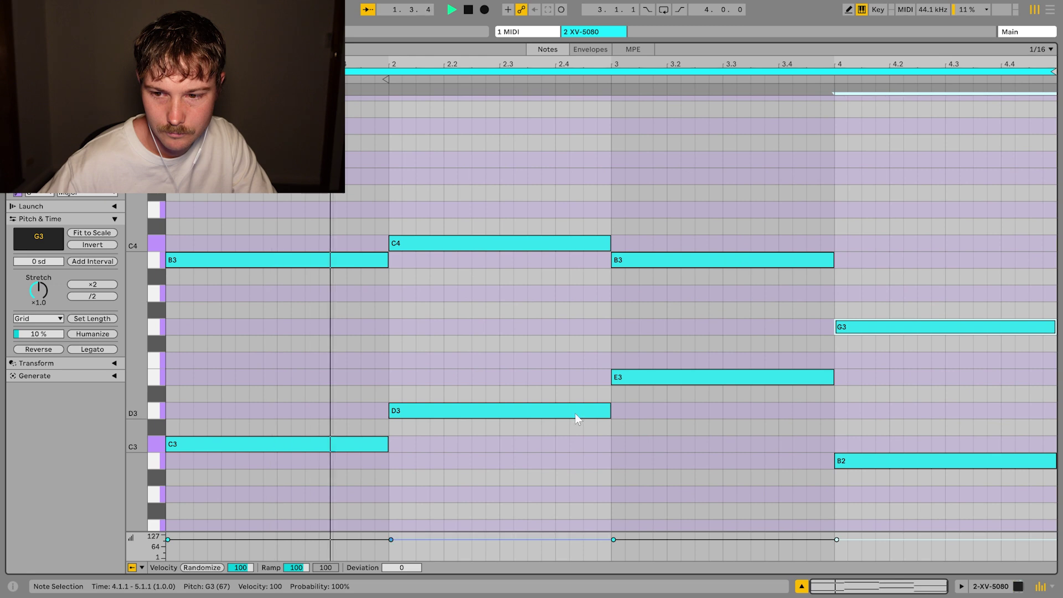
Step: Load patch 006 Back EP from bank PR-G 1 in the XV-5080 synth
key(shift+Tab)
click(36, 449)
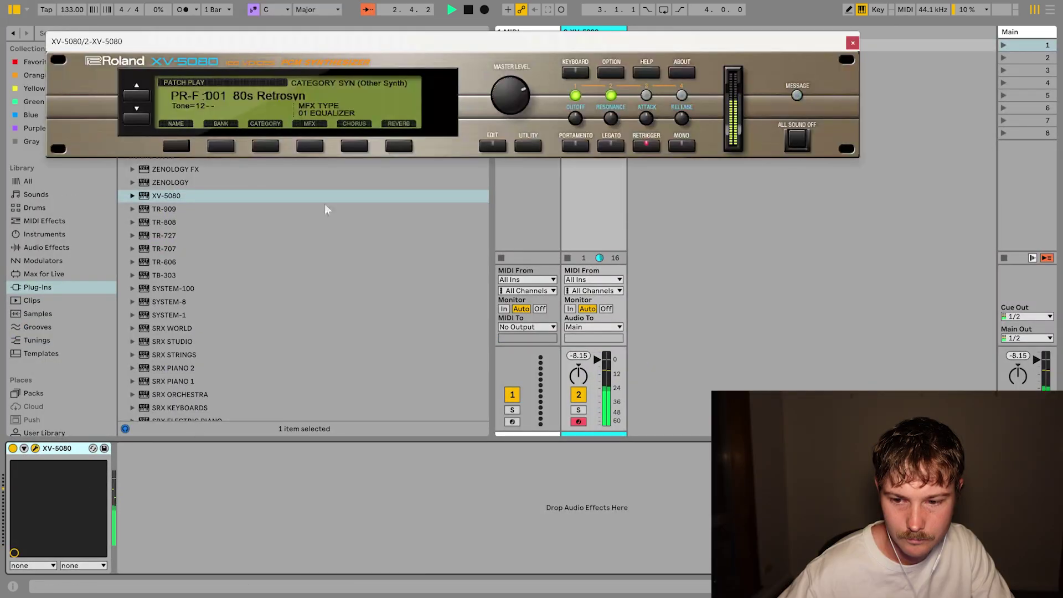
click(221, 146)
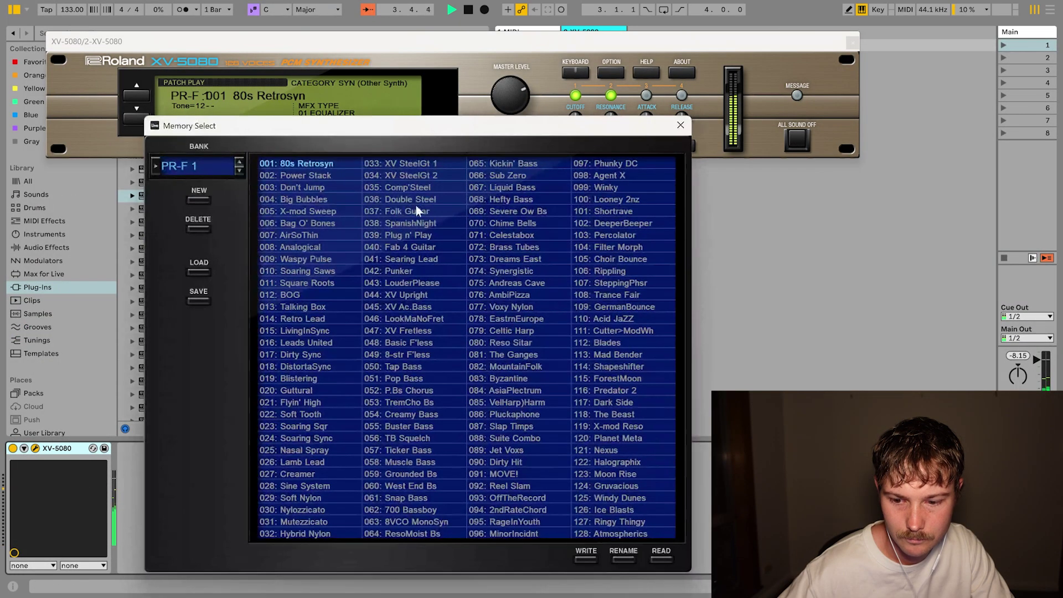
click(340, 175)
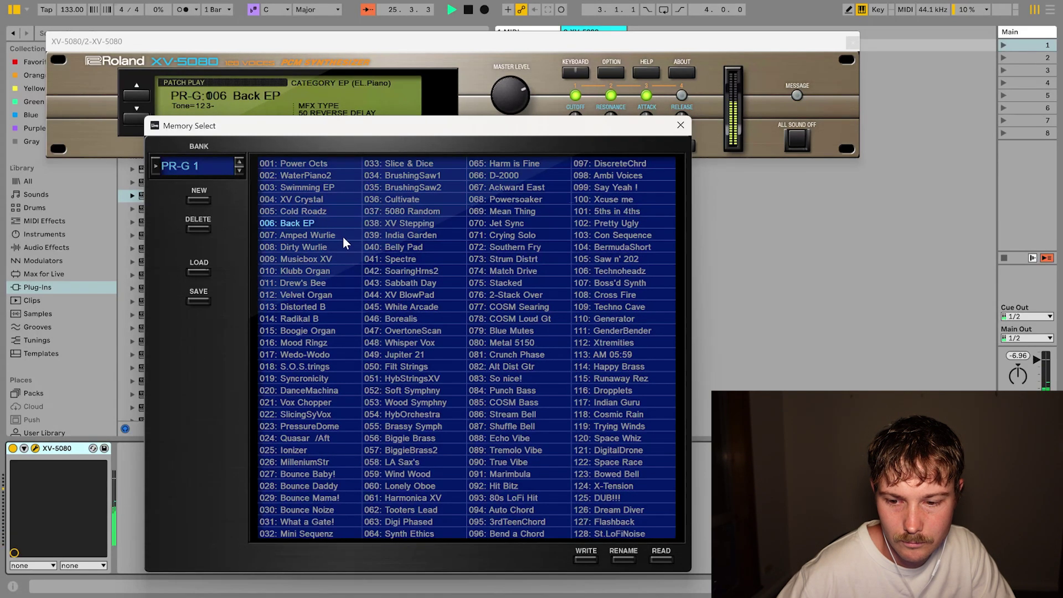
click(665, 559)
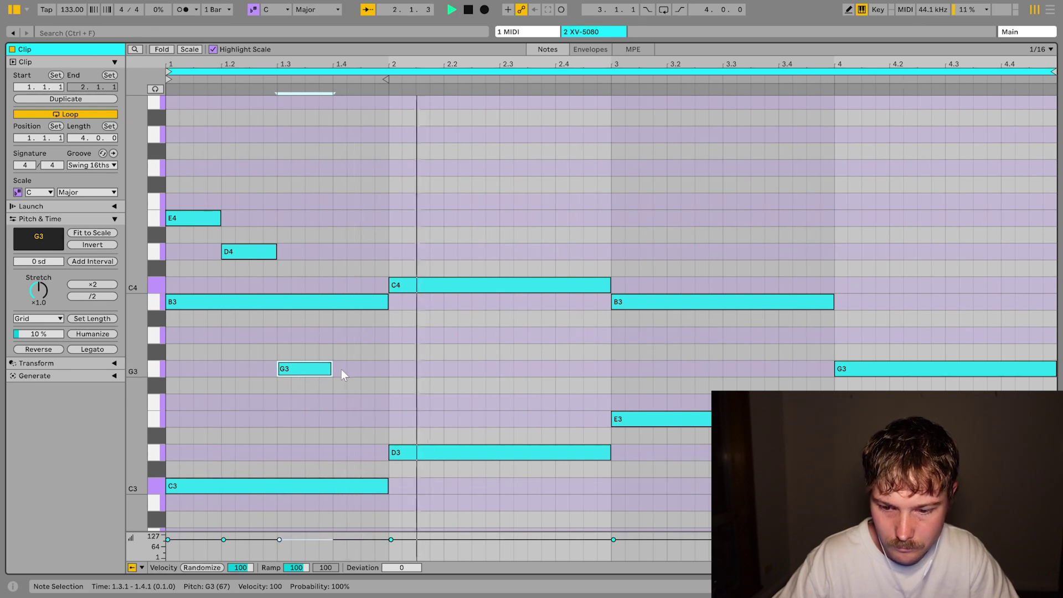
Step: Add a quarter-note D4 on beat 4 of bar 1 and repeat that bar's E4–D4–G3–D4 melody through bars 2 to 4
double_click(338, 252)
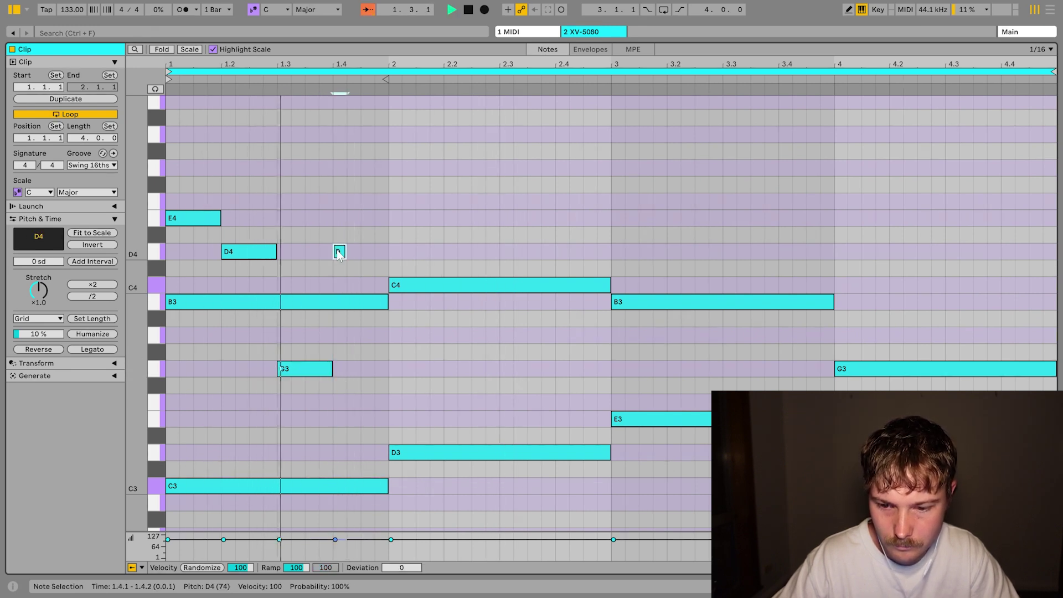
drag(344, 252, 388, 252)
click(186, 198)
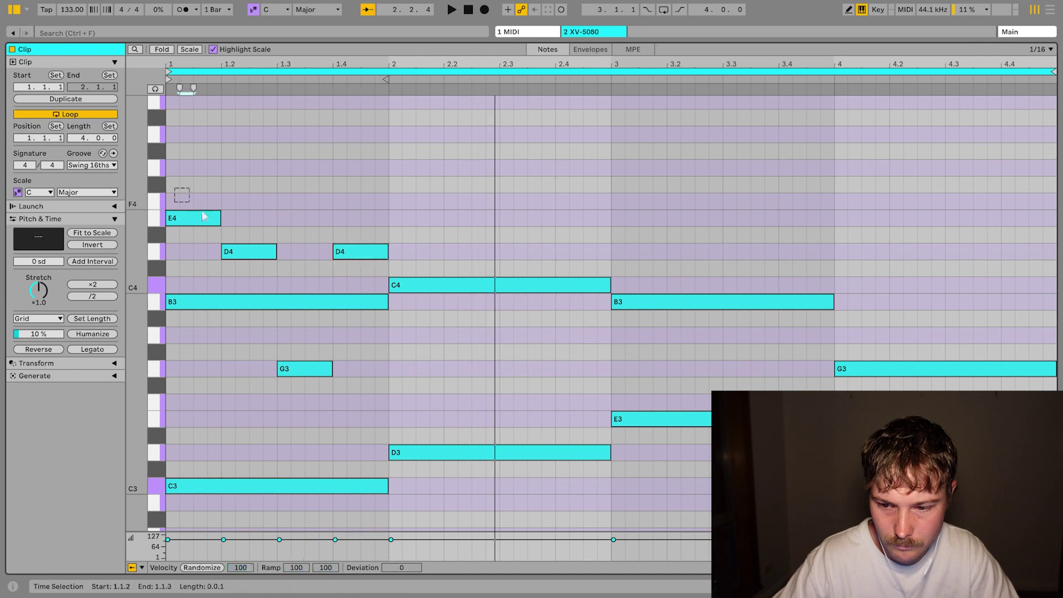
drag(204, 217, 360, 273)
key(ctrl+d)
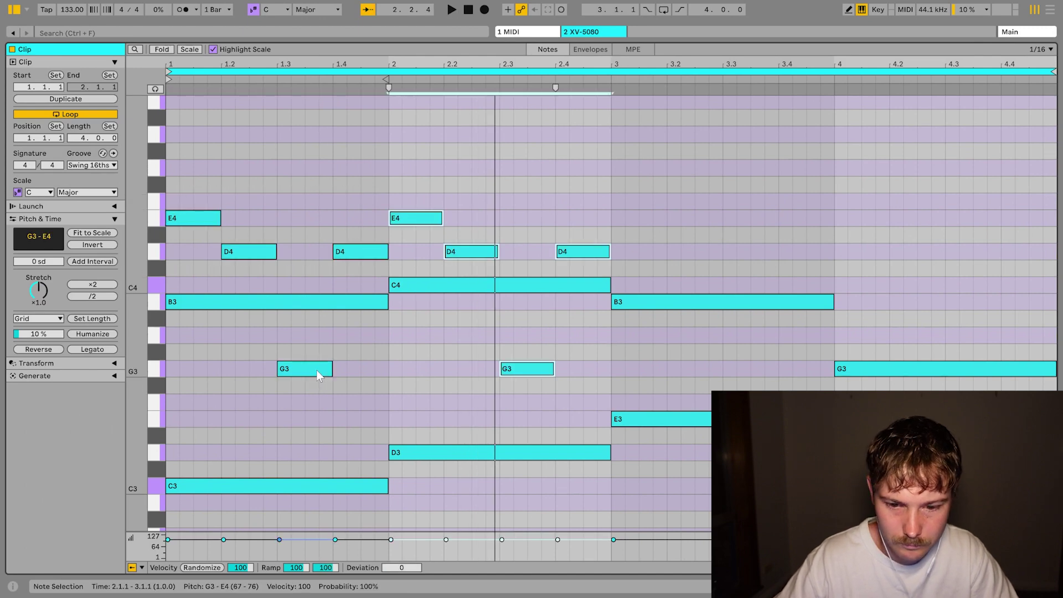
key(ctrl+d)
key(ctrl+d)
Step: Place the clip on the first arrangement track at bar 17 and loop arrangement playback over its four bars
key(shift+Tab)
key(space)
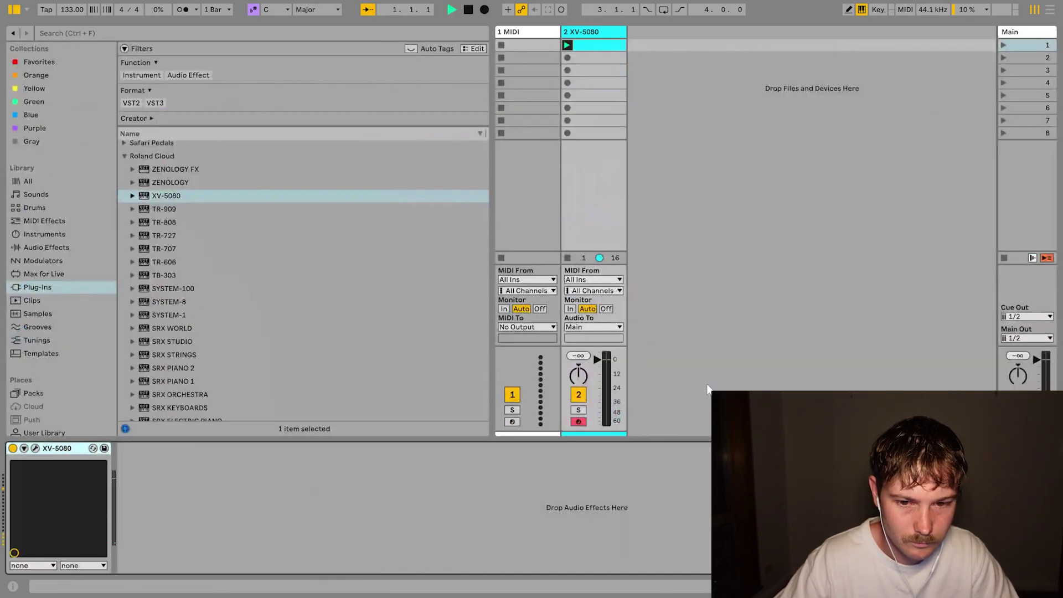
key(Tab)
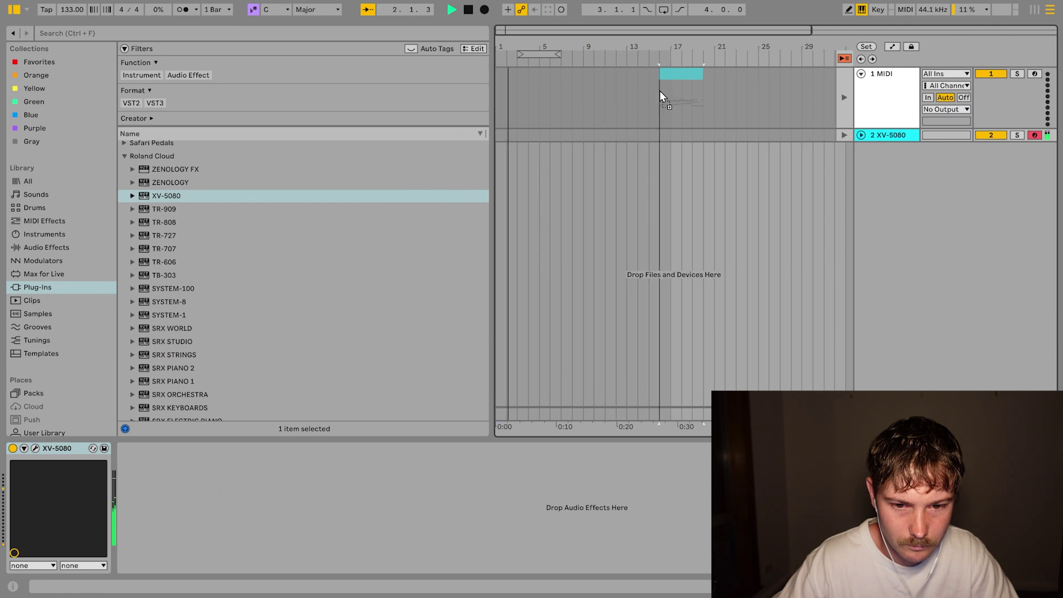
click(694, 74)
key(ctrl+l)
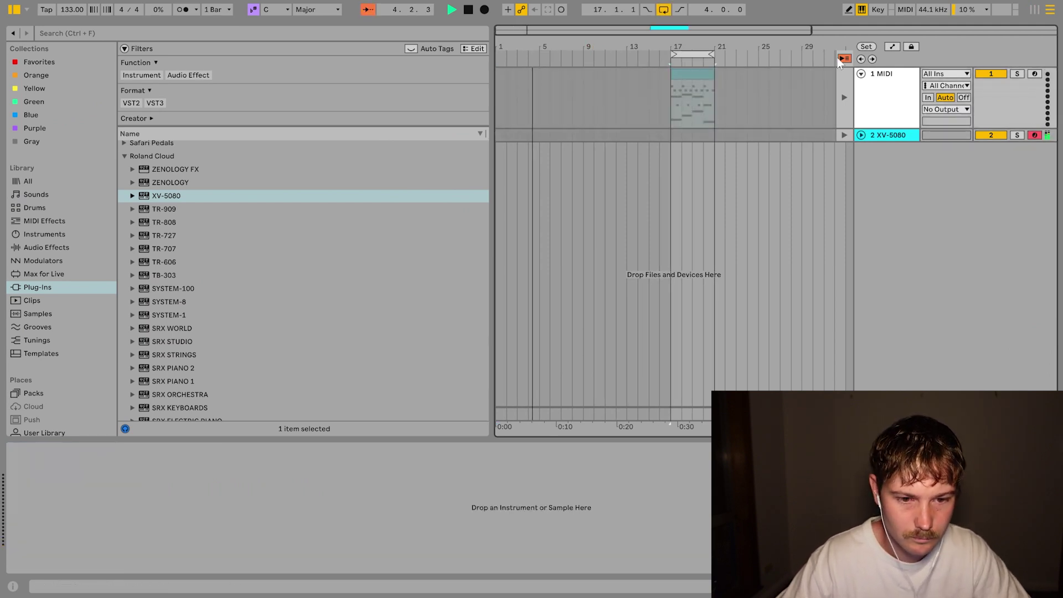
click(844, 98)
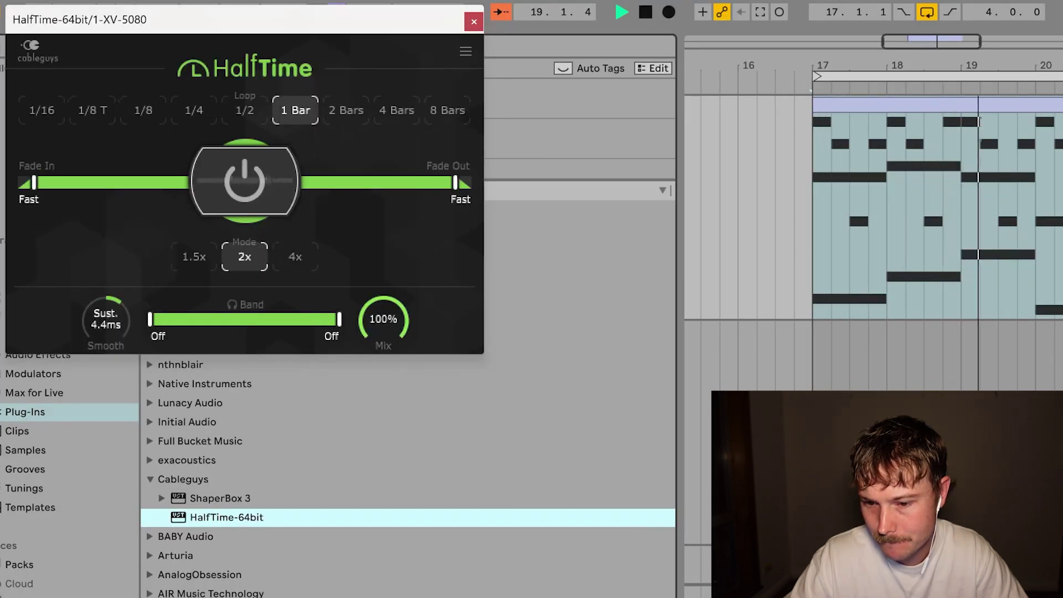
Step: Set HalfTime's mix on the first track to 90% and close the plug-in window
drag(387, 317, 388, 323)
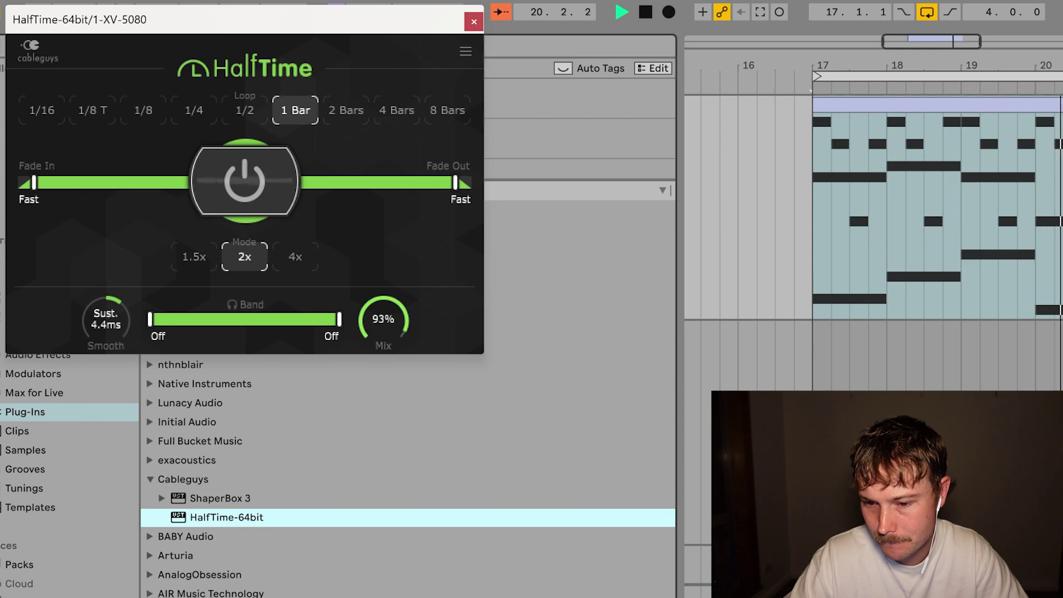
drag(383, 319, 383, 320)
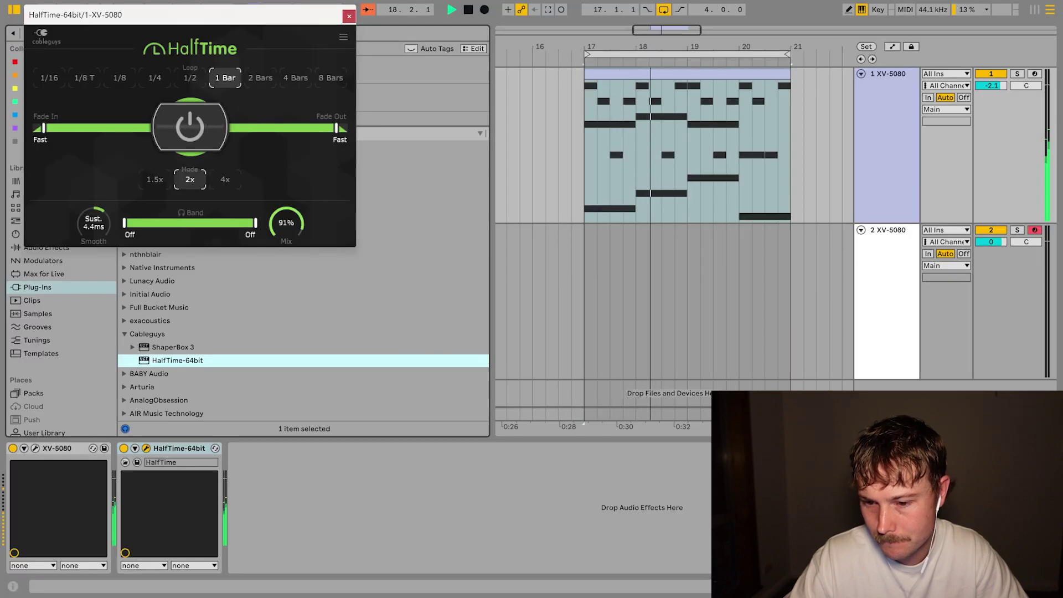
drag(292, 226, 292, 227)
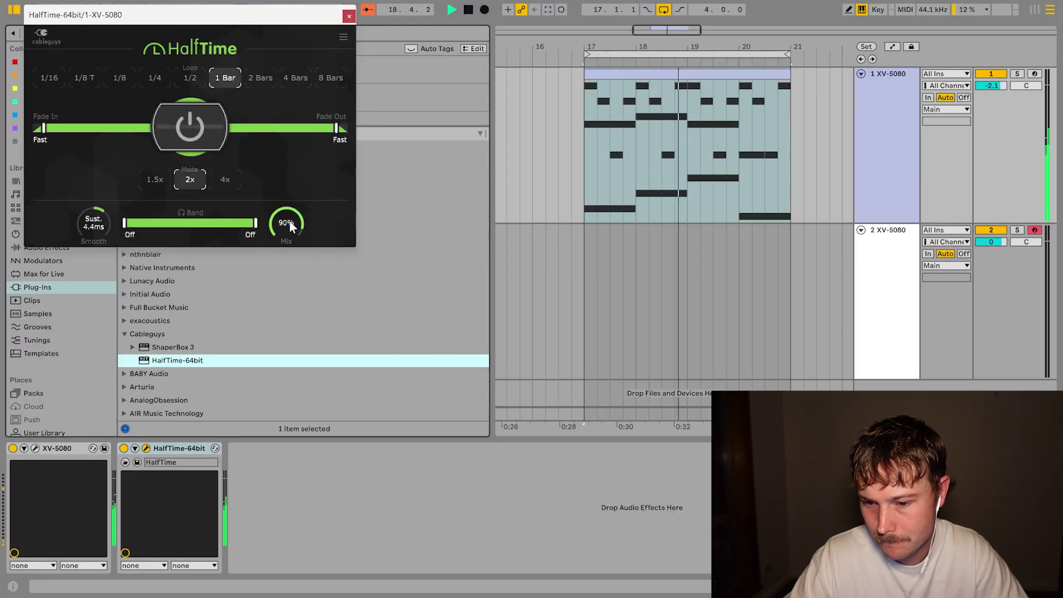
click(352, 15)
Step: Duplicate the first track's four-bar clip to bar 21 and move the loop to bars 21–24
click(583, 292)
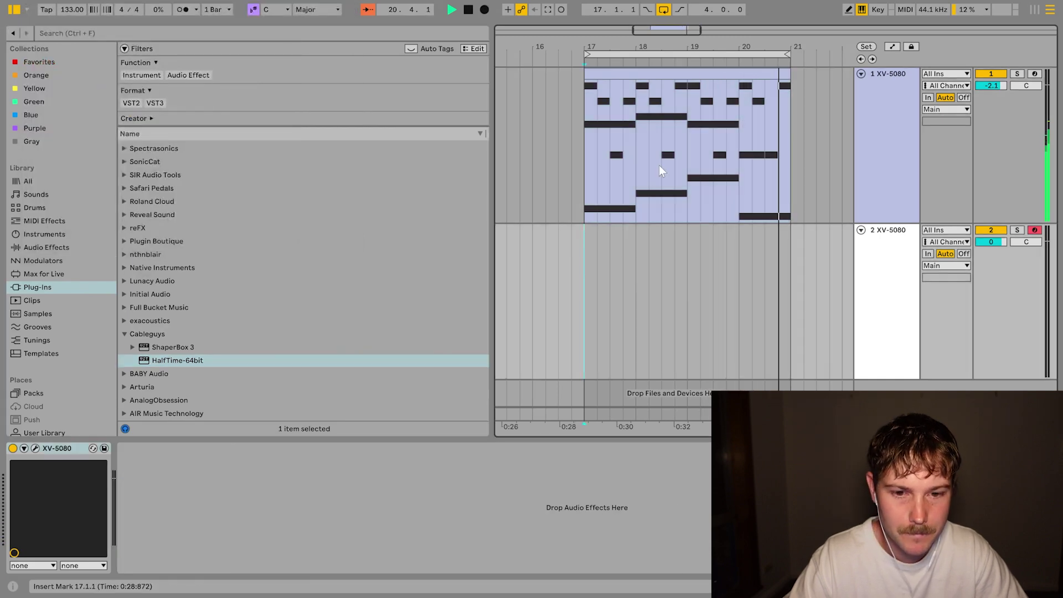
drag(683, 47, 683, 51)
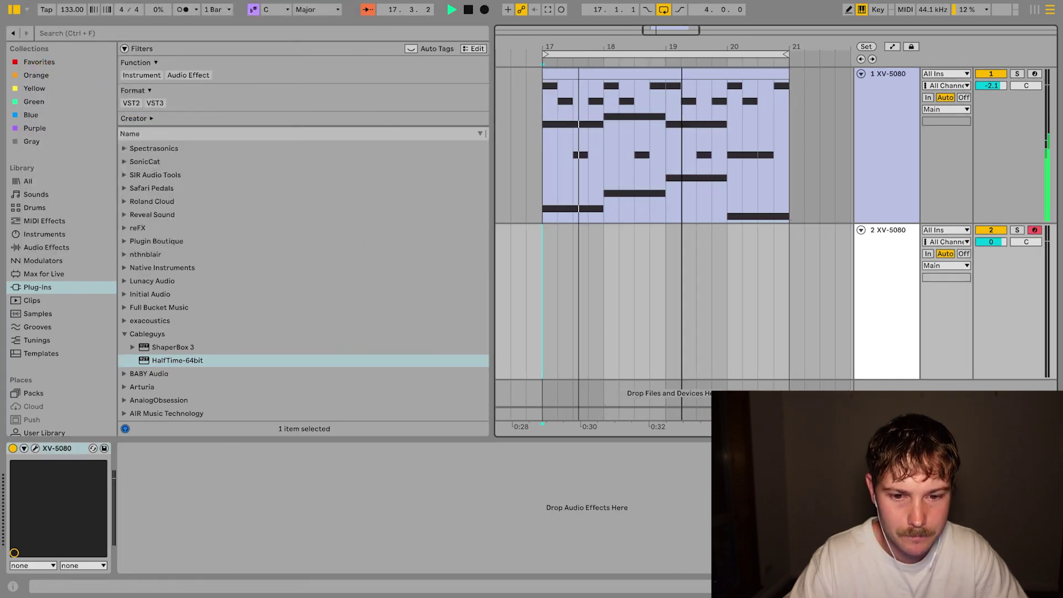
click(672, 72)
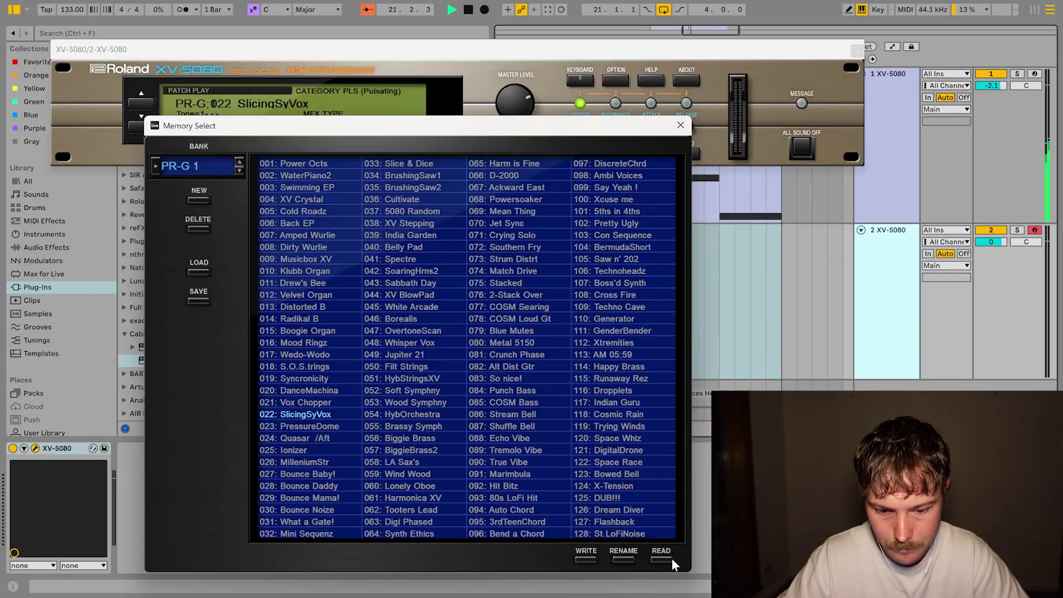
Step: Load patch 022 SlicingSyVox in the second track's XV-5080 and insert an empty MIDI clip there across bars 21–24
click(670, 560)
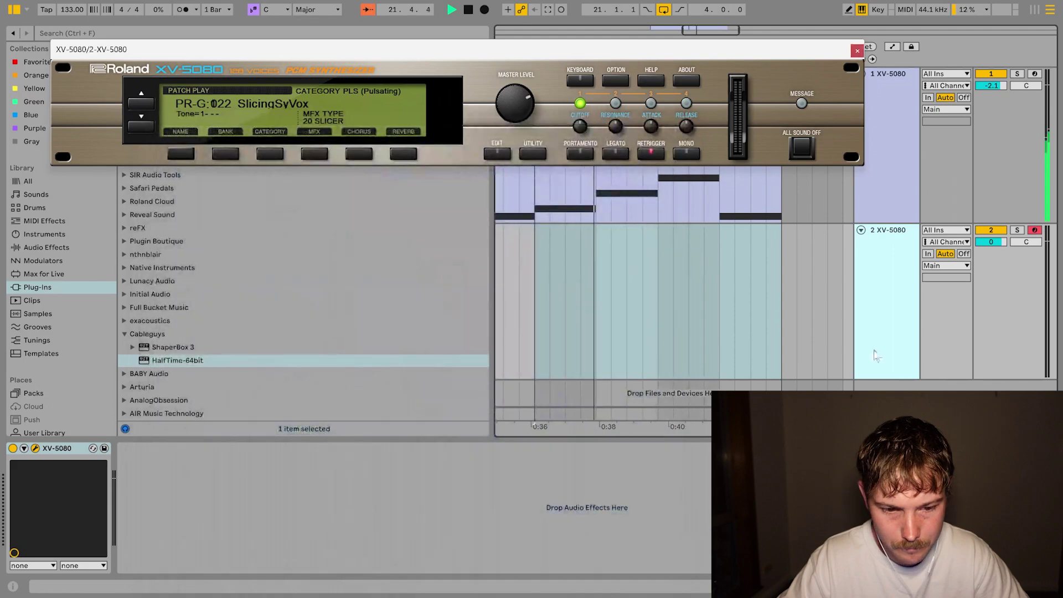
click(857, 51)
right_click(728, 324)
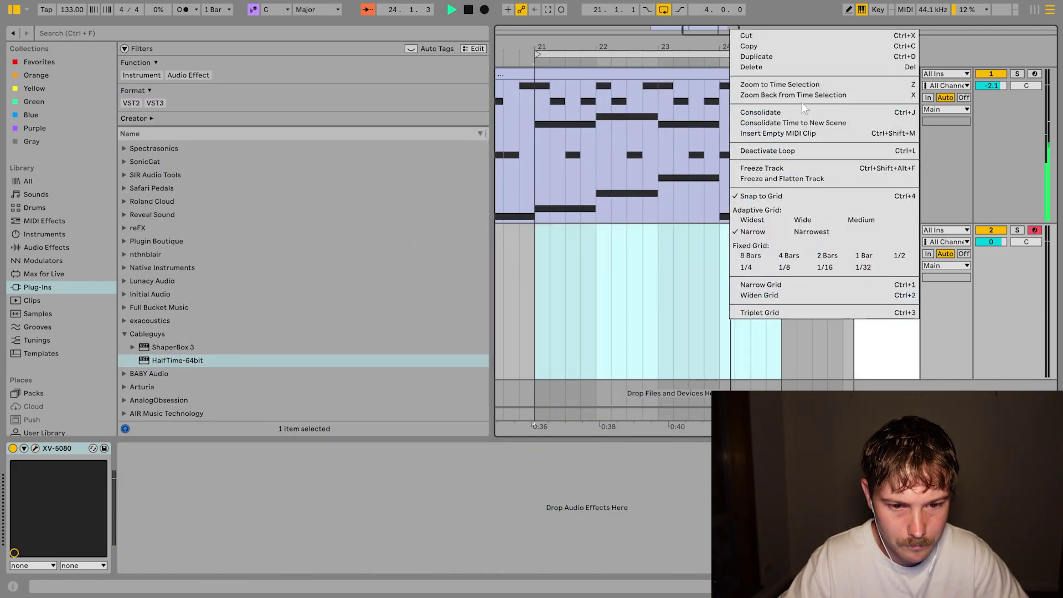
click(778, 134)
Step: Write a melody in the second track's clip: B3 in bars 1 and 3, G3–A3 in bar 2, and G3–D4 in bar 4
key(ctrl+alt+e)
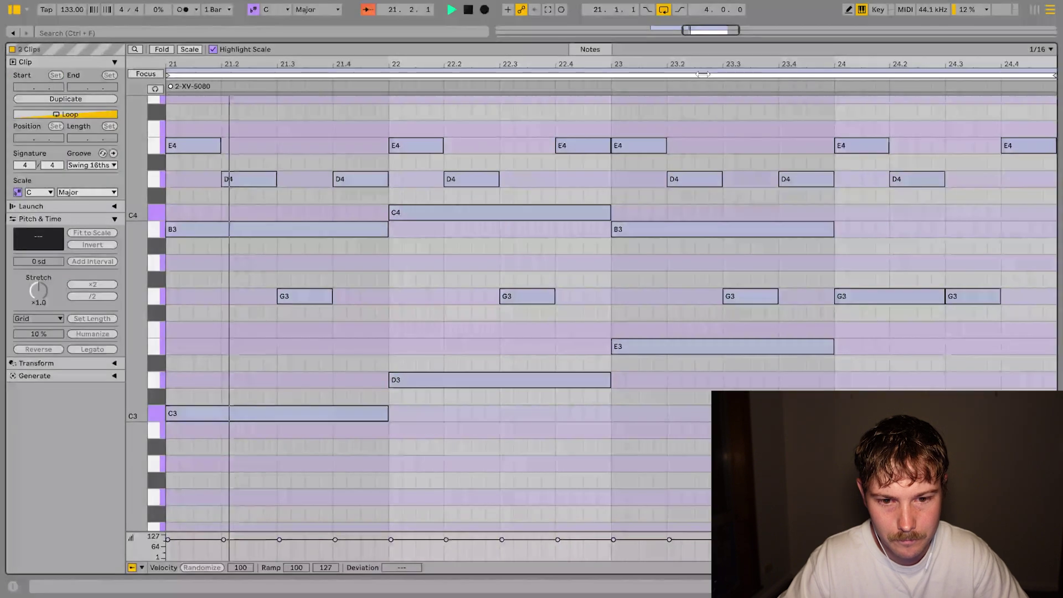
click(702, 74)
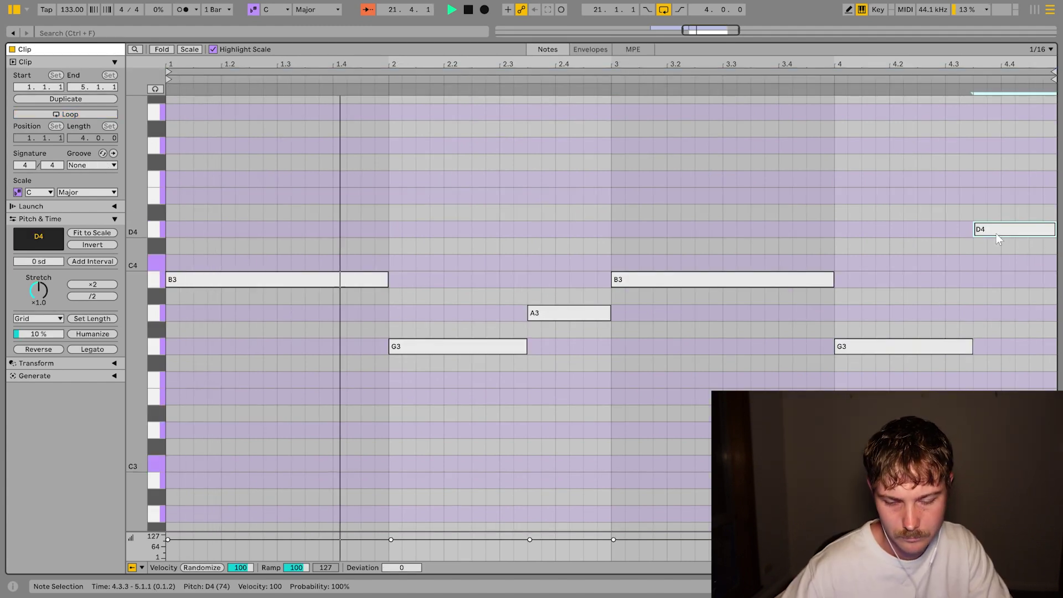
key(shift+Tab)
click(721, 230)
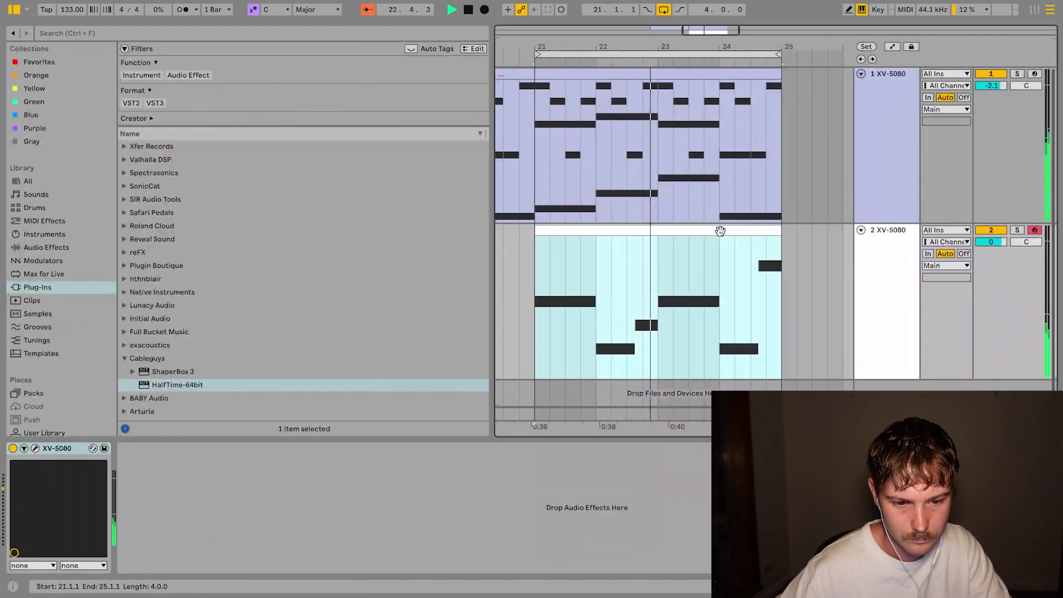
Step: Insert a third MIDI track below the second XV-5080 track and colour it pale cyan
click(884, 316)
key(ctrl+shift+t)
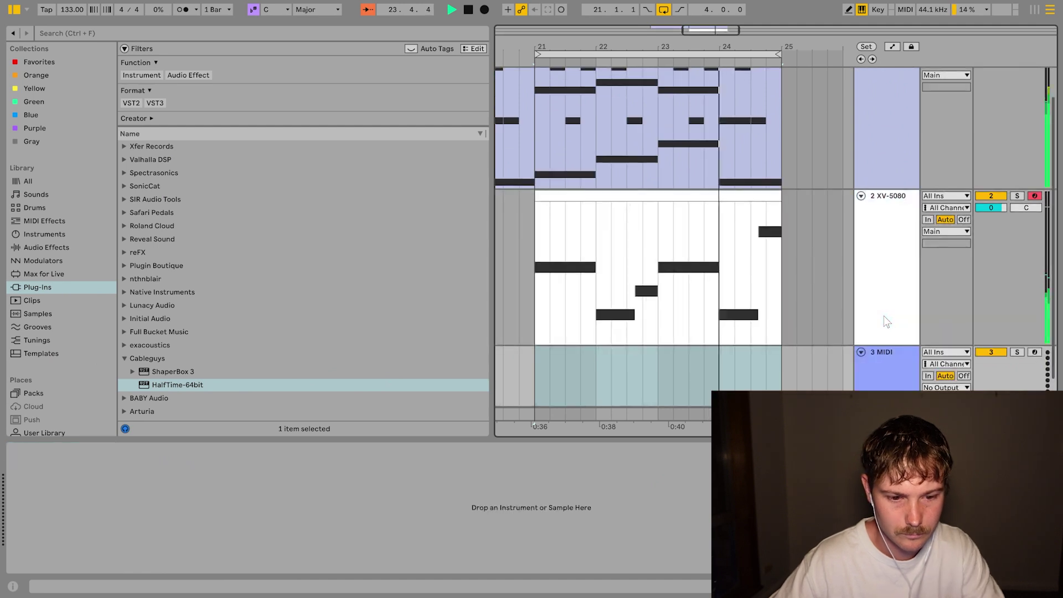
right_click(883, 361)
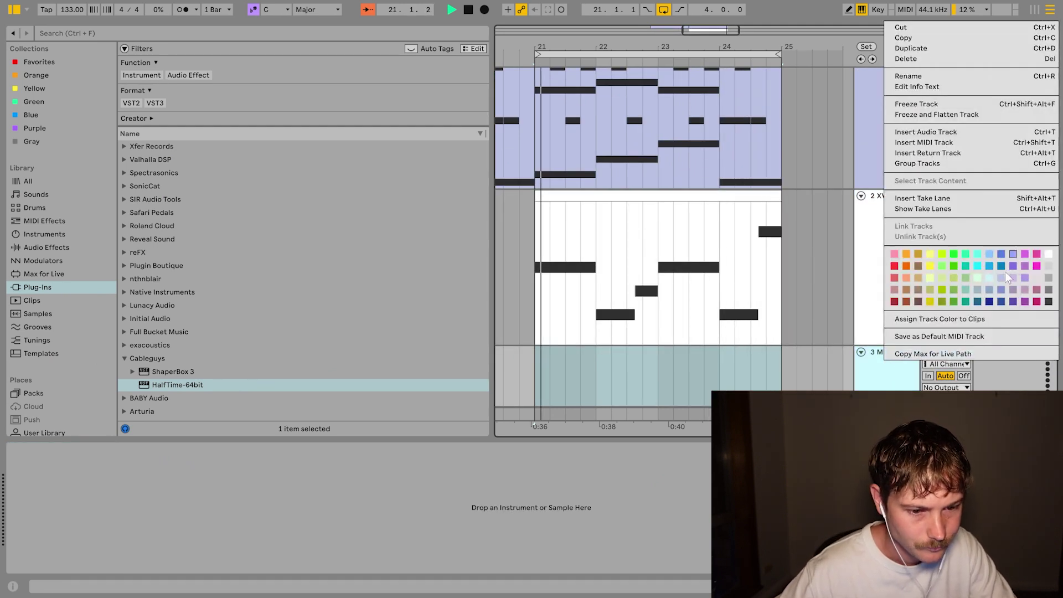
click(988, 278)
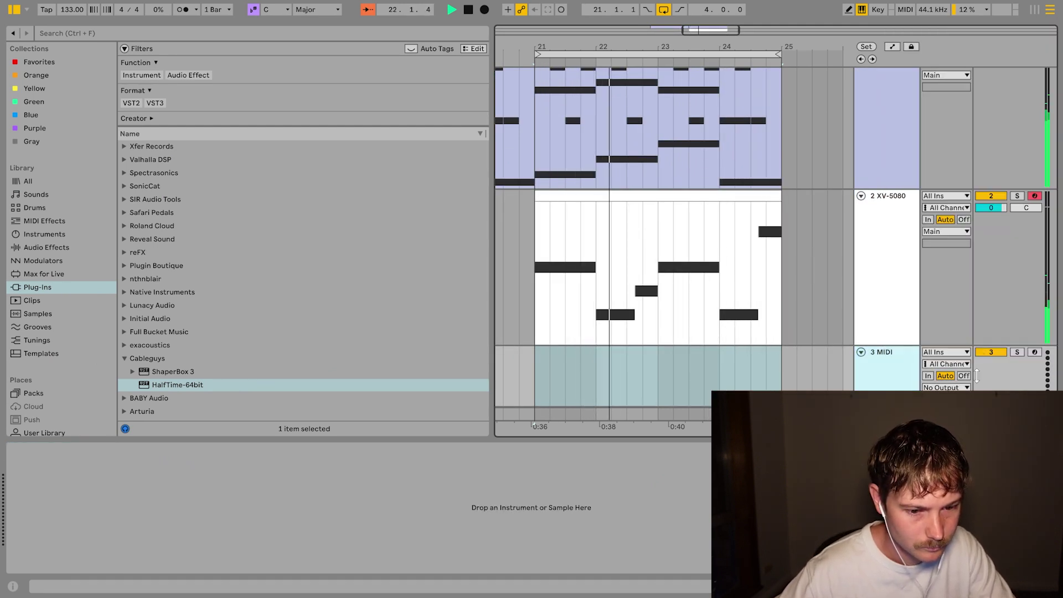
Step: Insert an empty MIDI clip across bars 21–24 on the third track
right_click(567, 330)
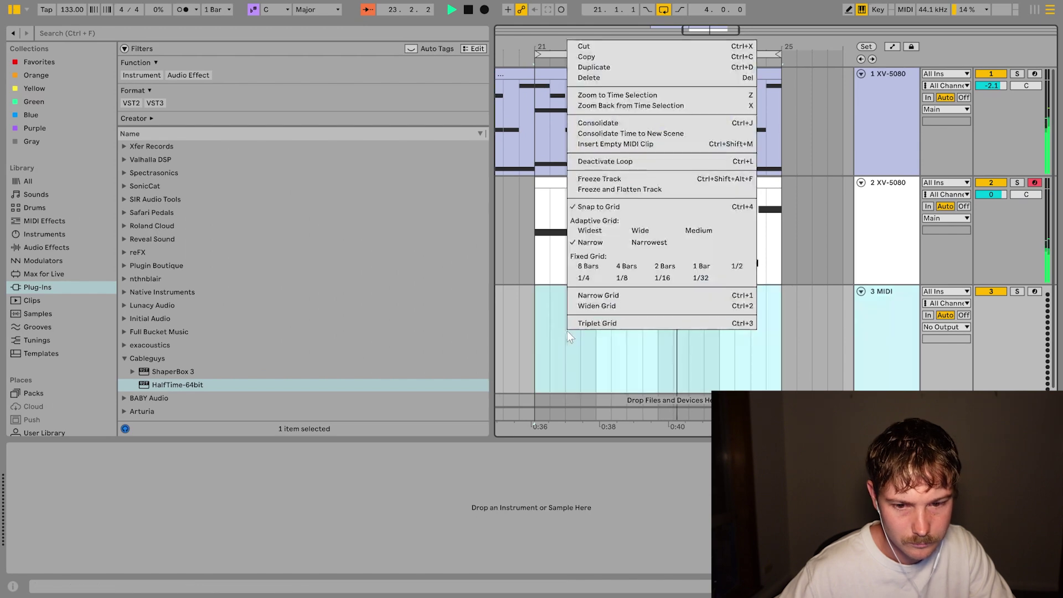
click(553, 144)
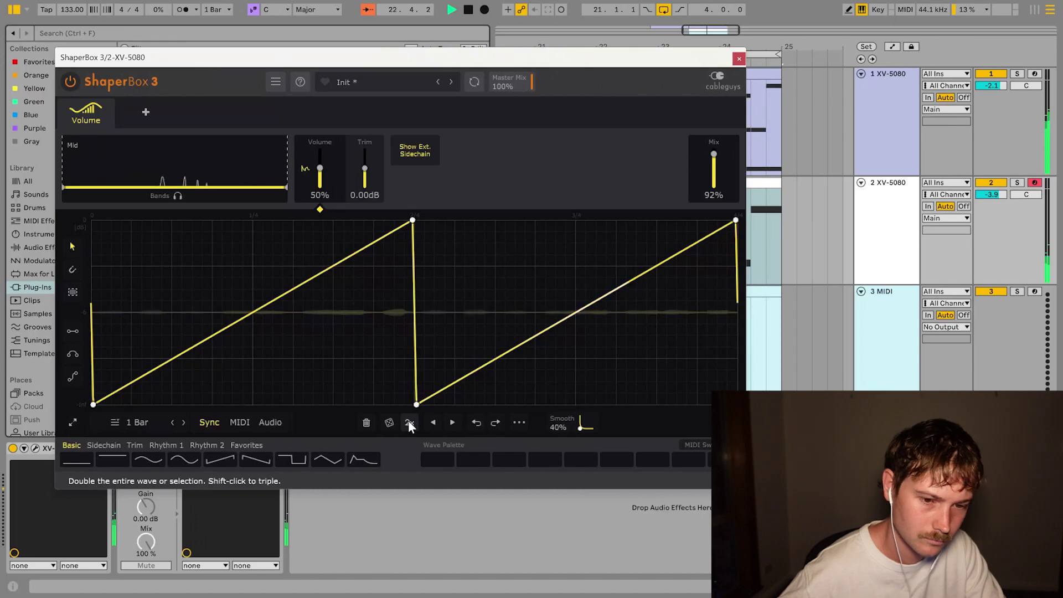
Step: Close ShaperBox 3 and set the decay of the second track's Corridor reverb to 2.89 s
click(739, 58)
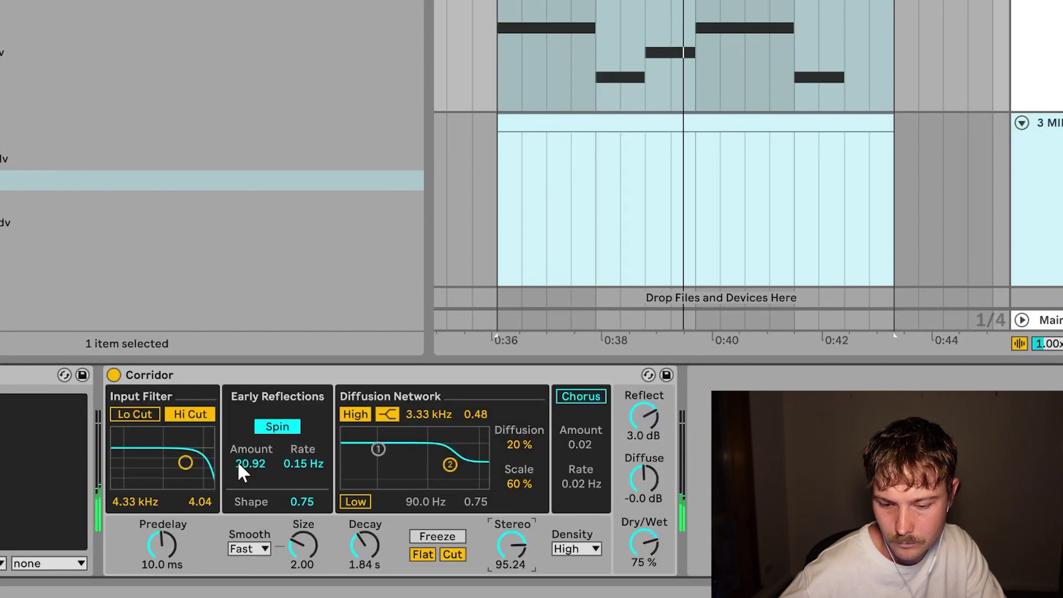
scroll(922, 215, down, 2)
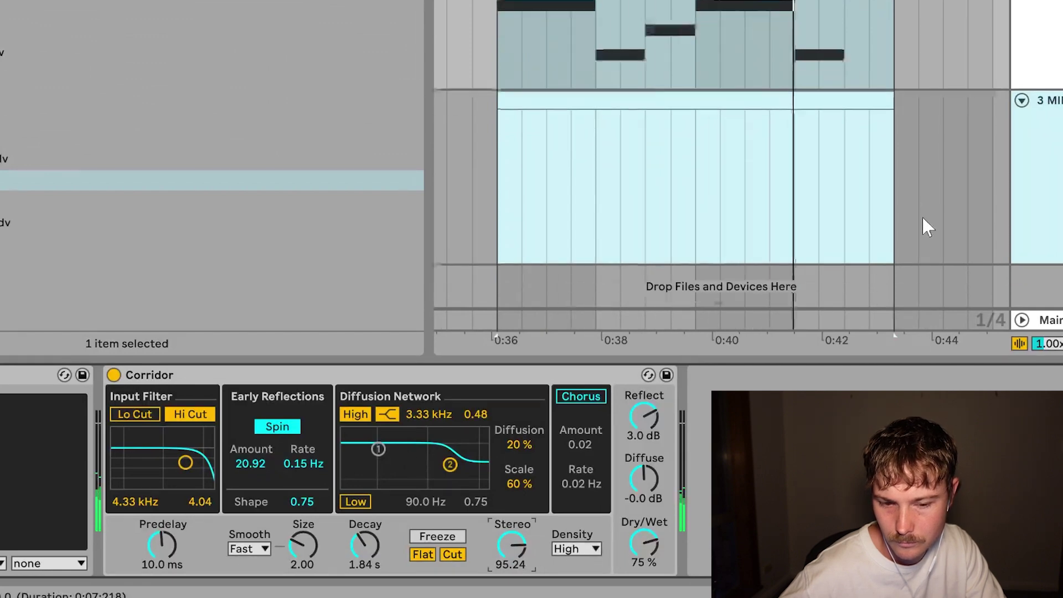
click(786, 95)
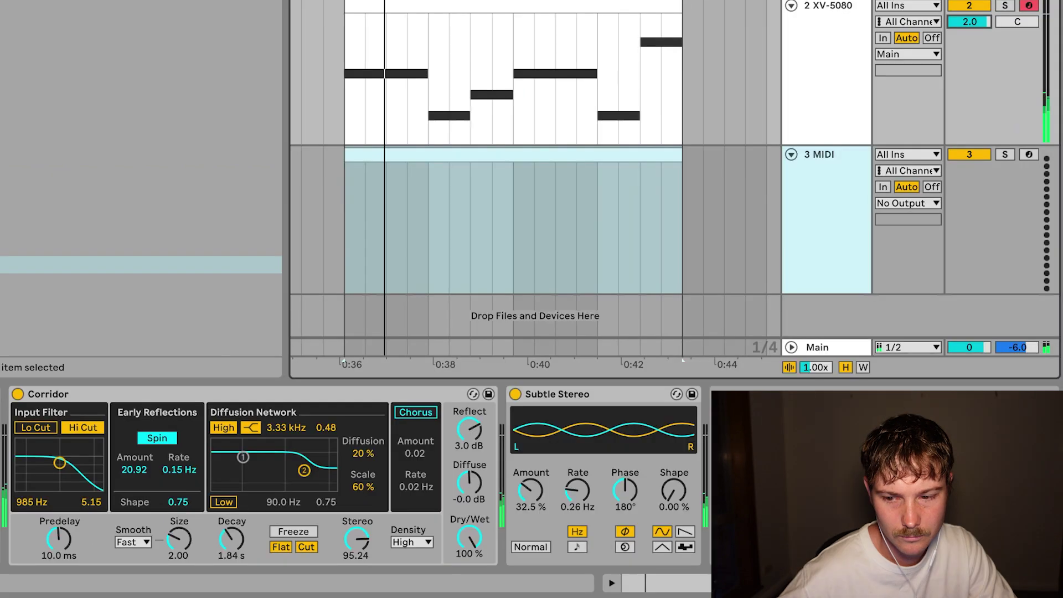
drag(232, 538, 231, 518)
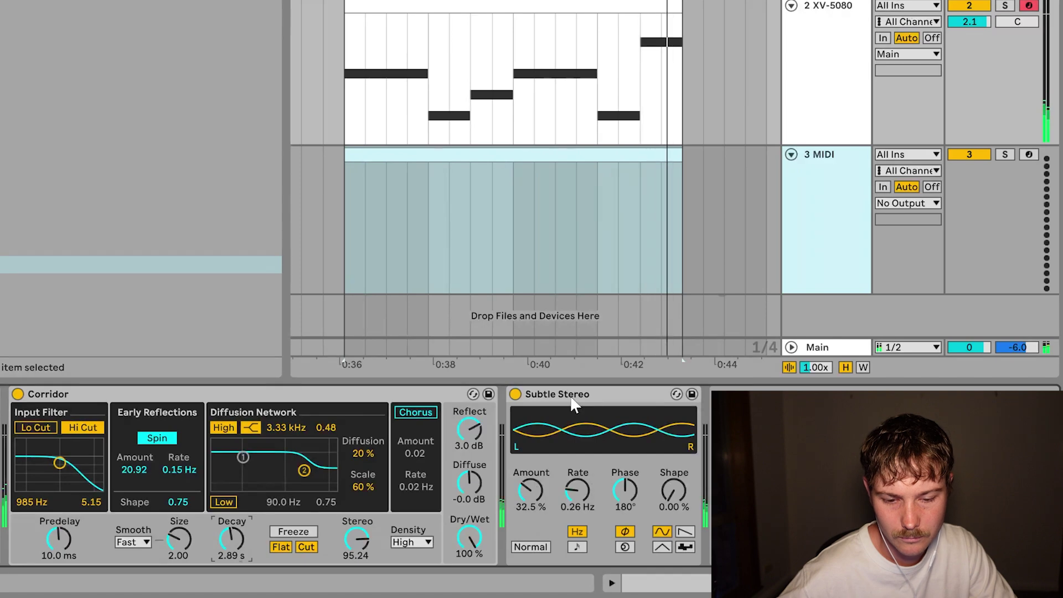
Step: Move the Subtle Stereo effect ahead of Corridor and set Corridor's Dry/Wet to 95%
drag(573, 405, 85, 470)
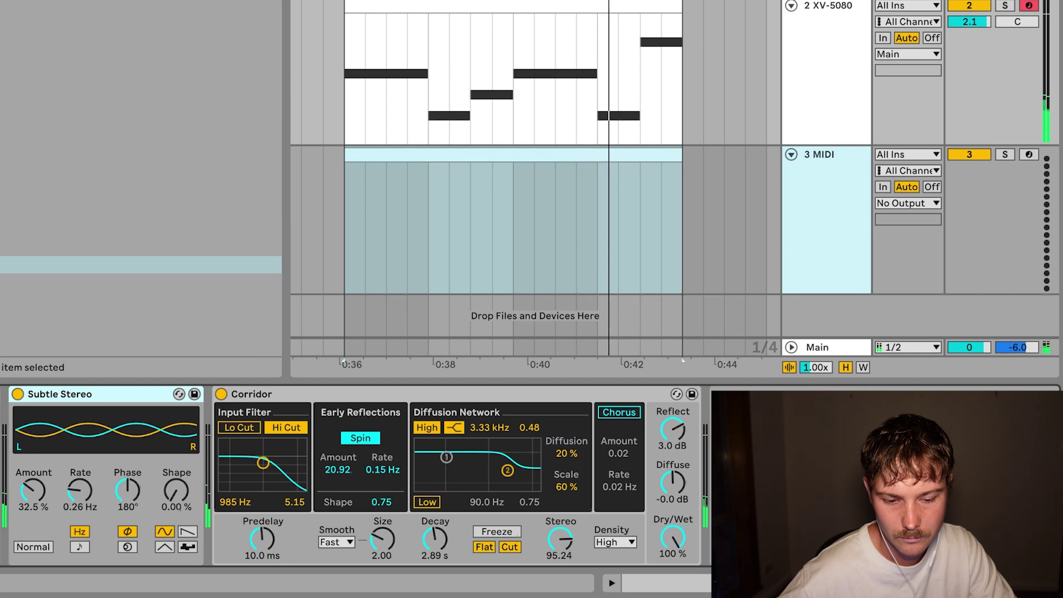
drag(671, 539, 671, 544)
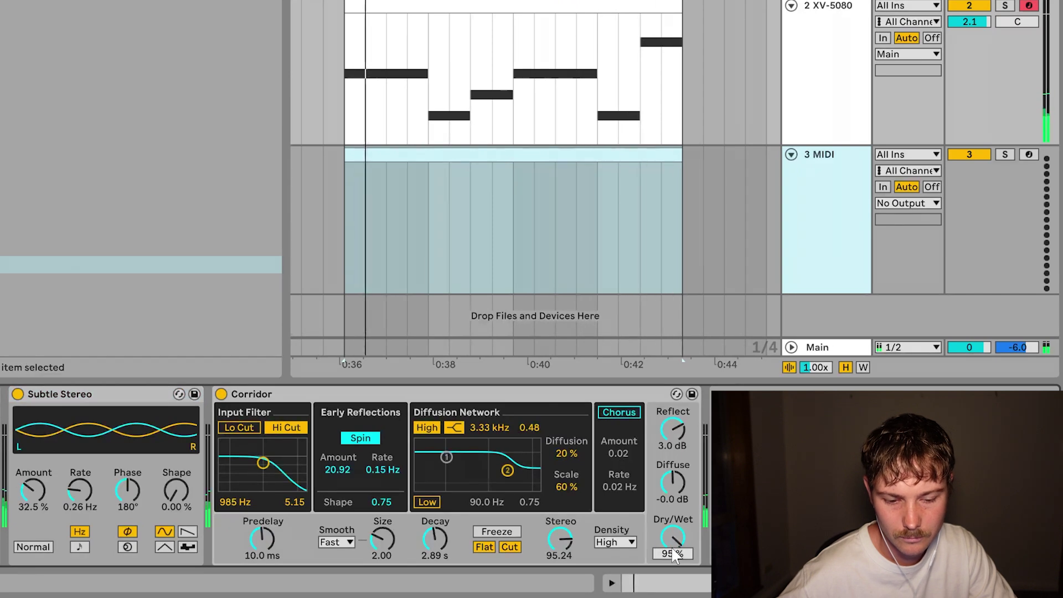
Step: Load the Borealis patch from bank PR-G 1 into the third track's XV-5080 and arm the track
click(771, 234)
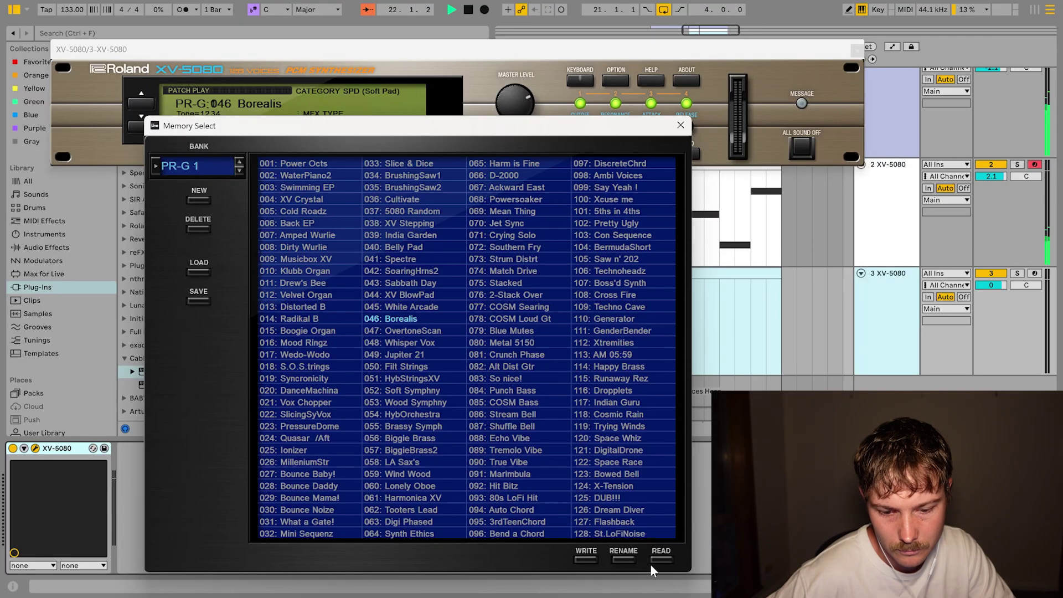
click(660, 559)
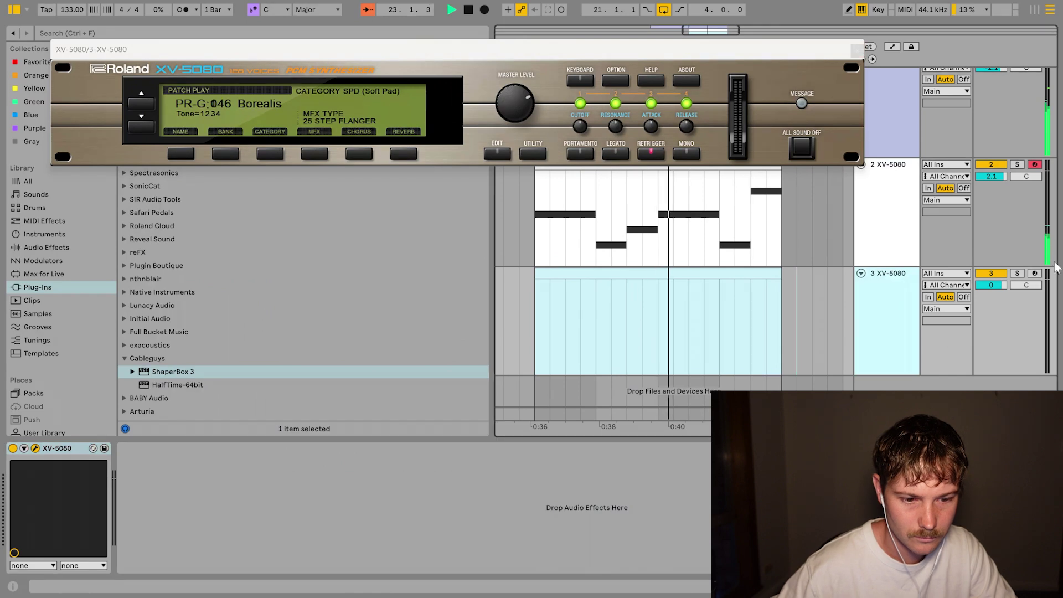
click(1036, 275)
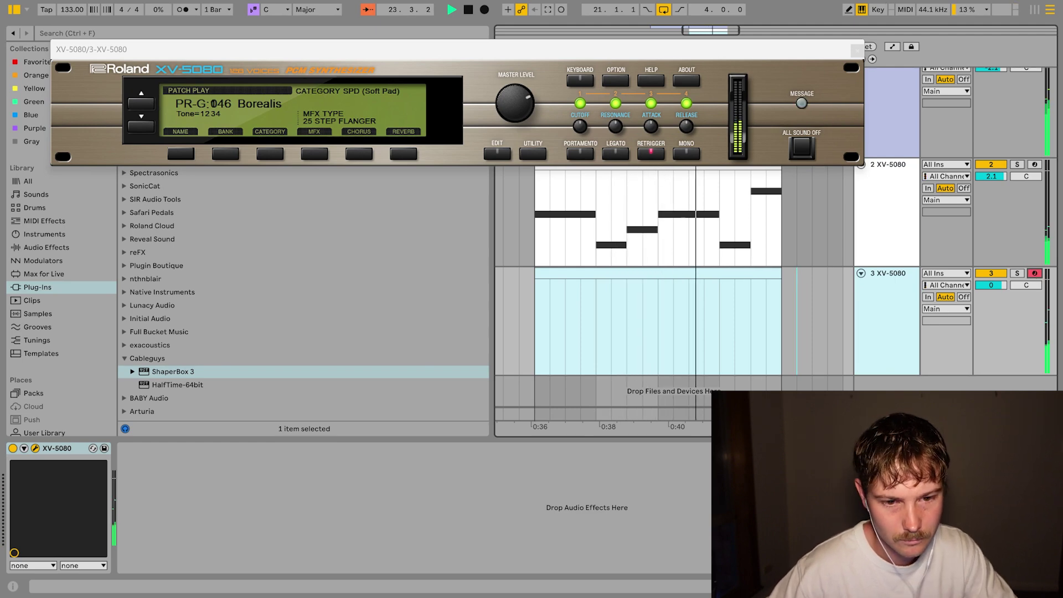
Step: Capture the played notes into the third track's clip and lengthen its final E3 to the end of bar 1
click(857, 51)
click(548, 10)
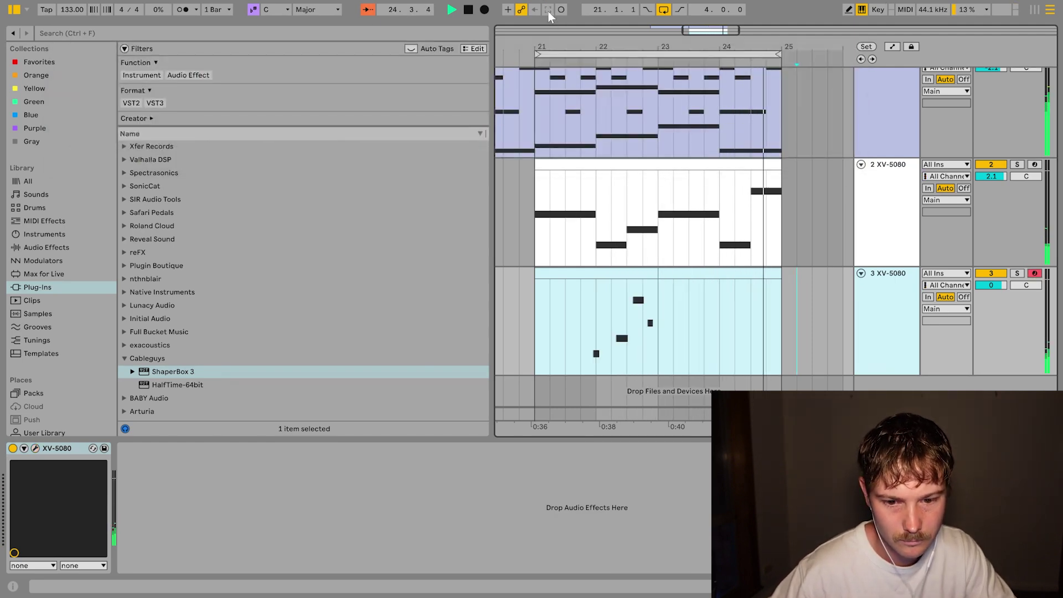
double_click(629, 275)
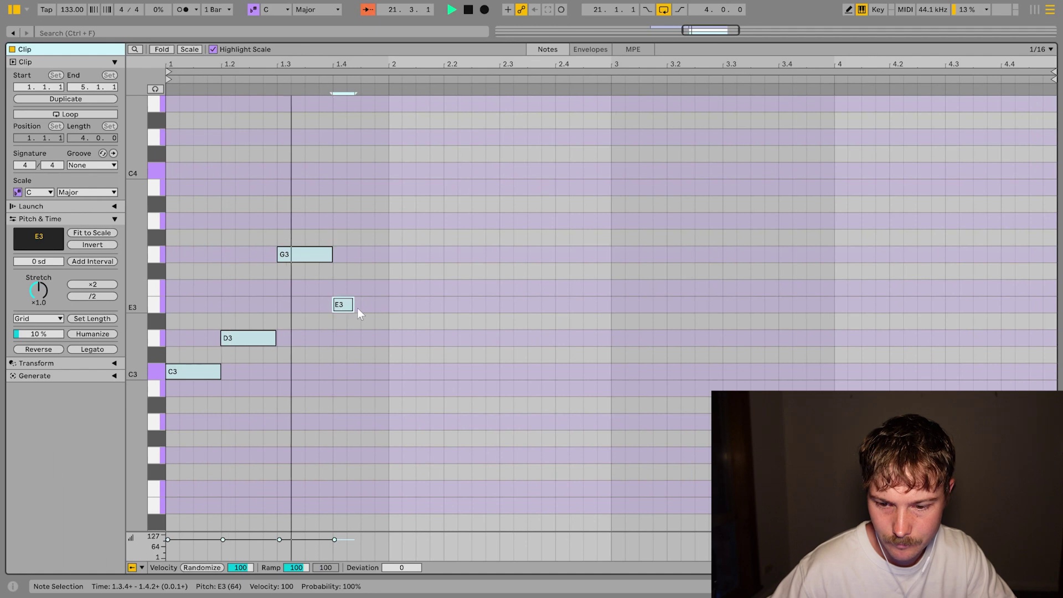
drag(352, 306, 388, 306)
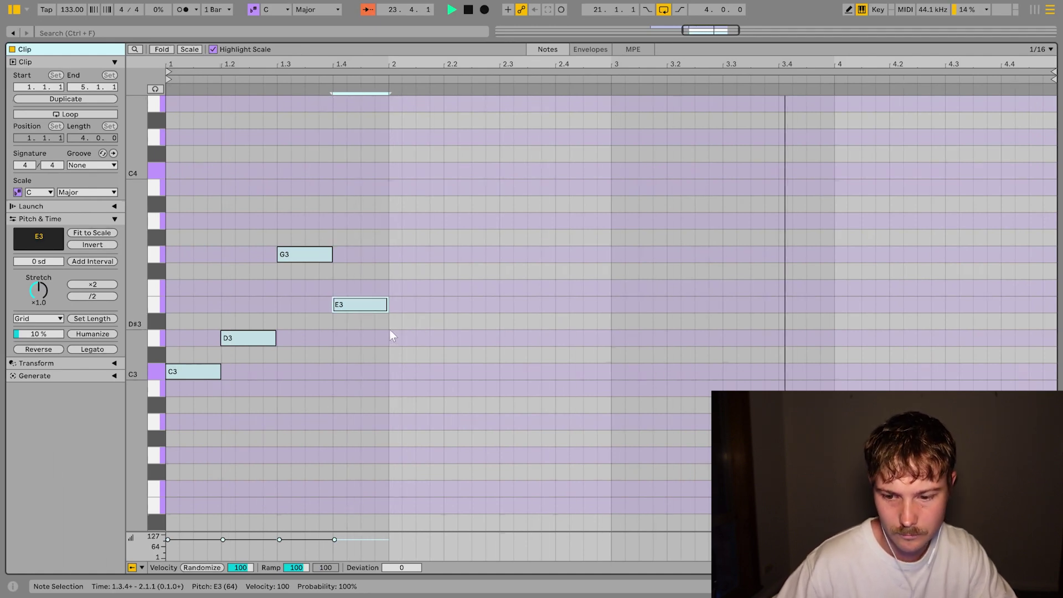
key(shift+Tab)
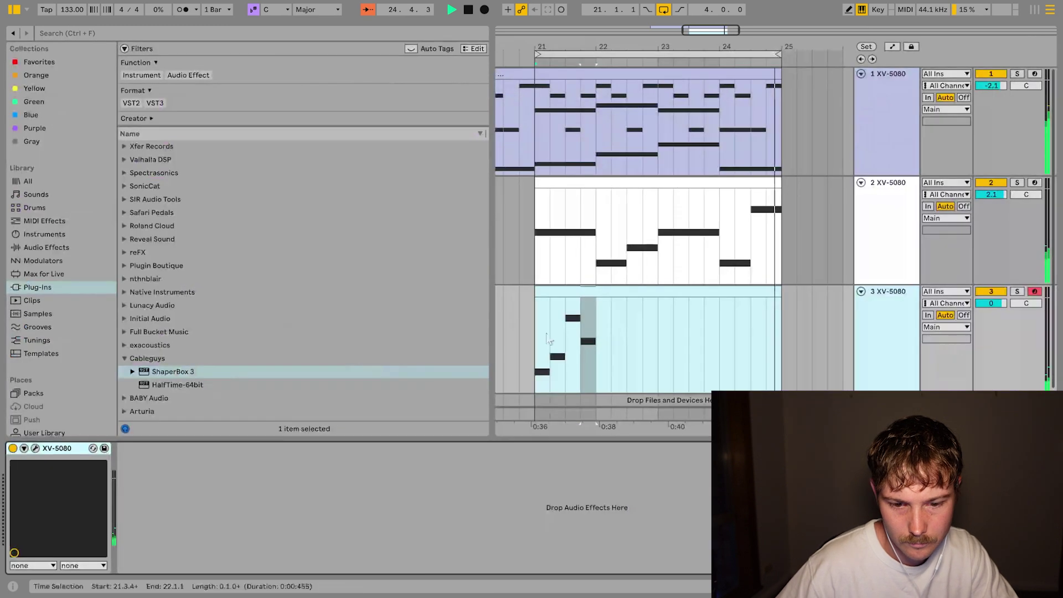
Step: Insert a new MIDI track below the third XV-5080 track
click(688, 292)
scroll(773, 313, down, 1)
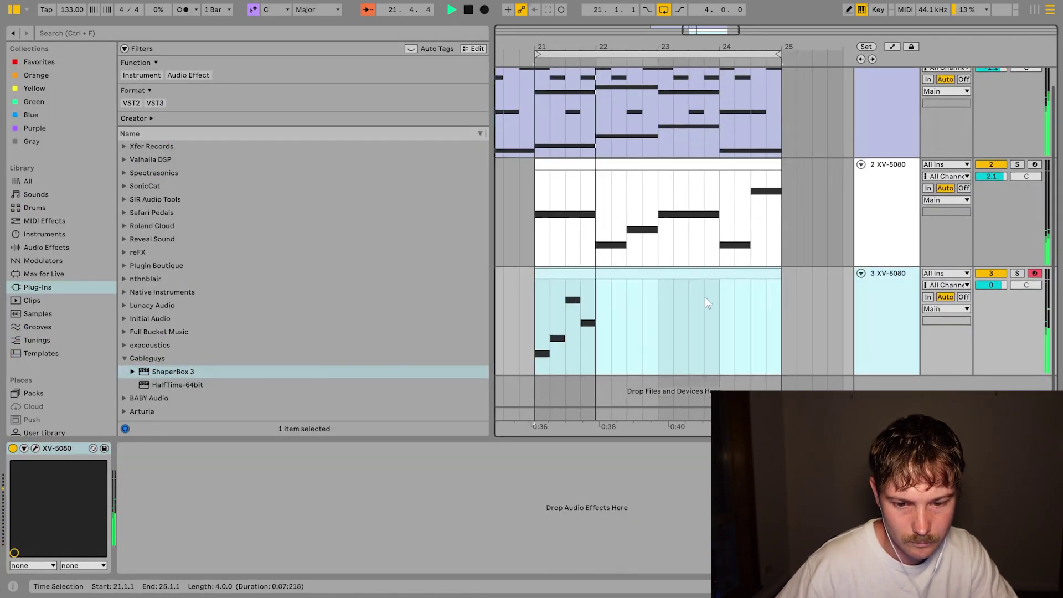
click(894, 315)
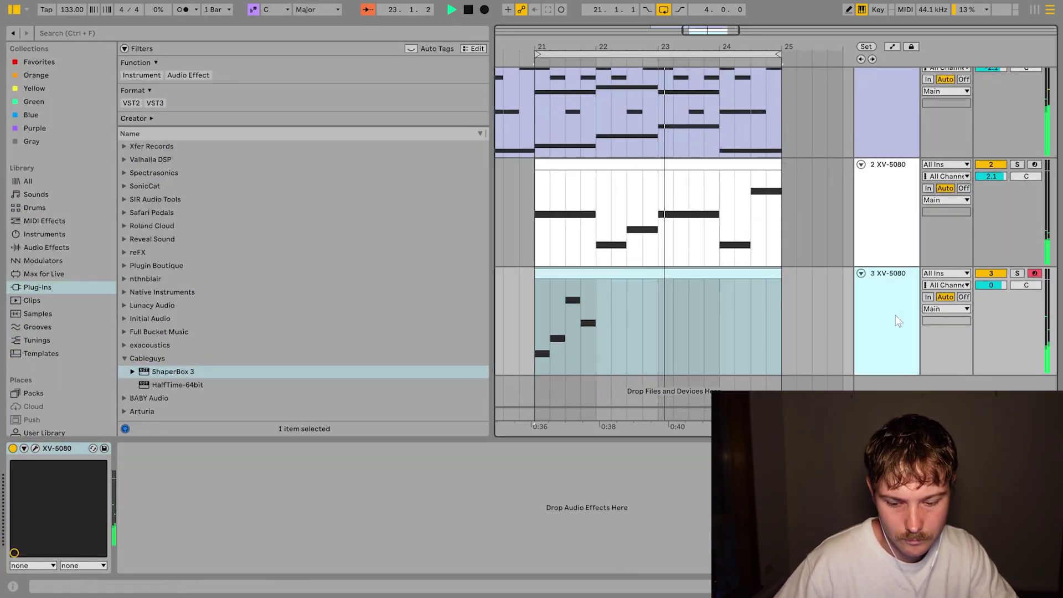
key(ctrl+shift+t)
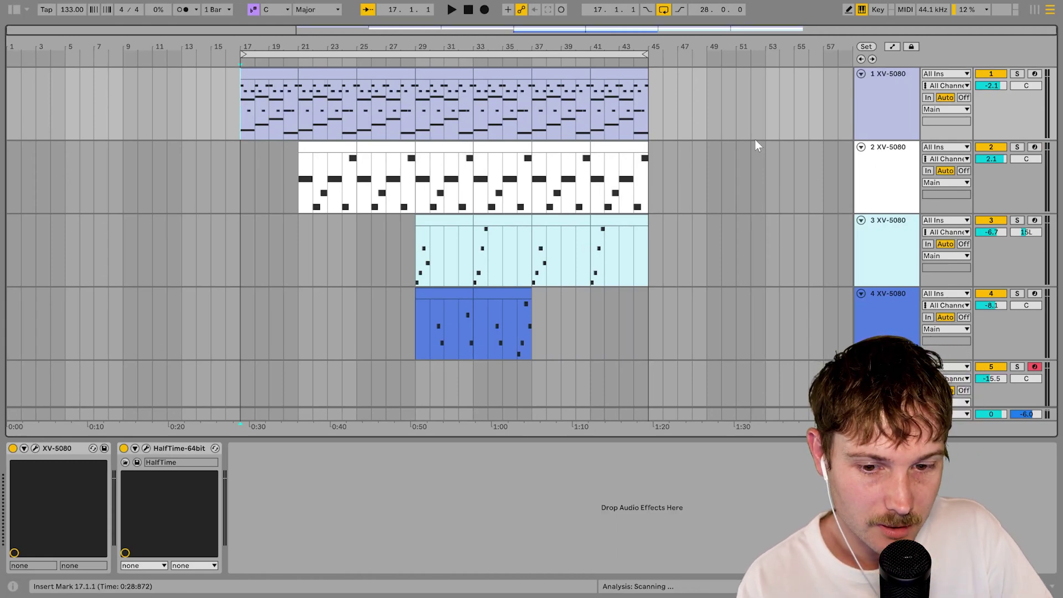
Step: View the Back EP patch in the first track's XV-5080 bank list and play the track from bar 17
key(ctrl+alt+p)
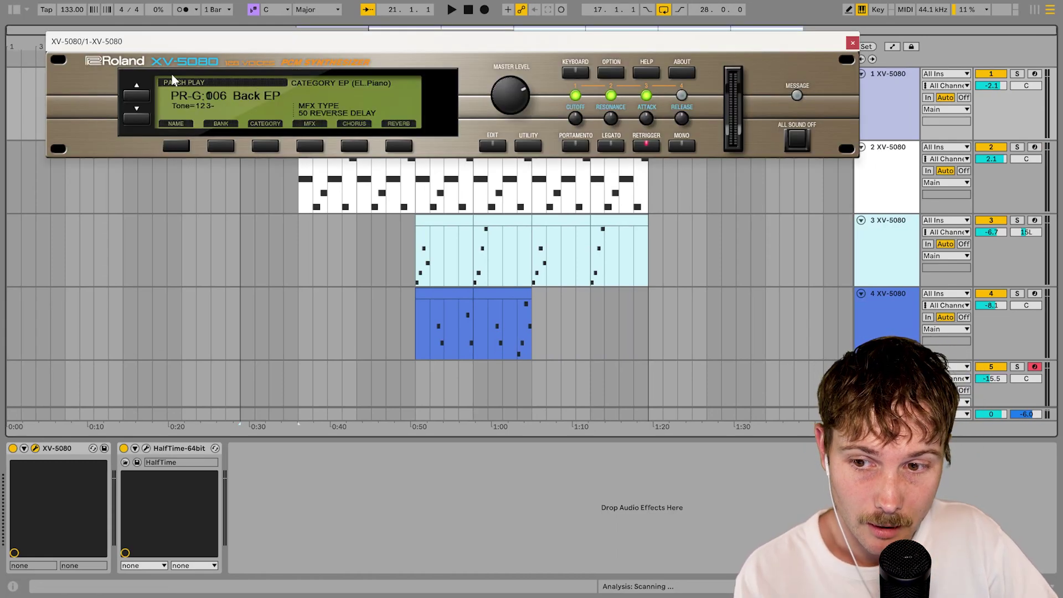
click(225, 151)
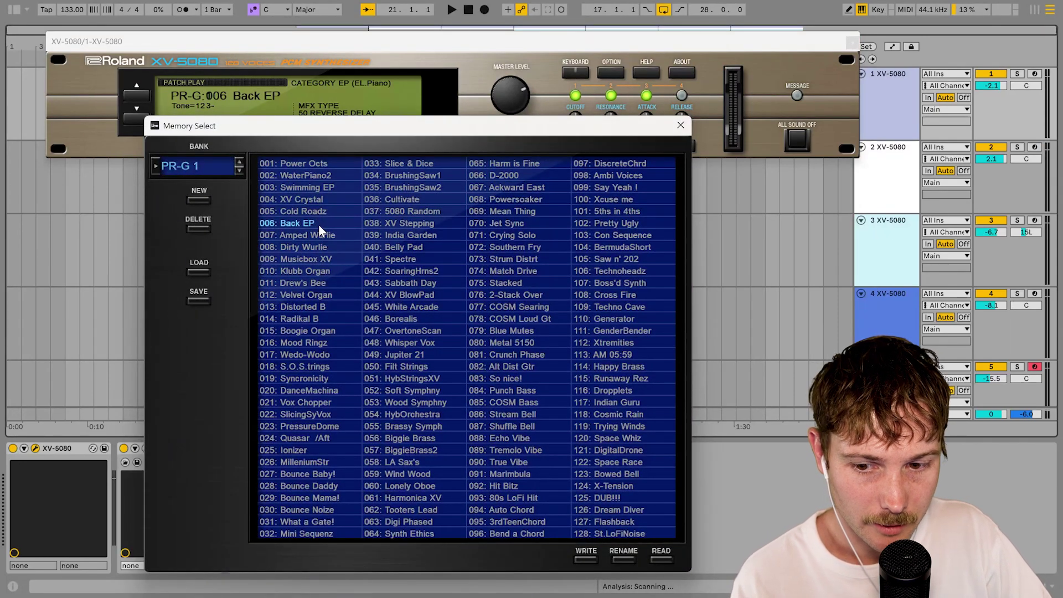
click(680, 126)
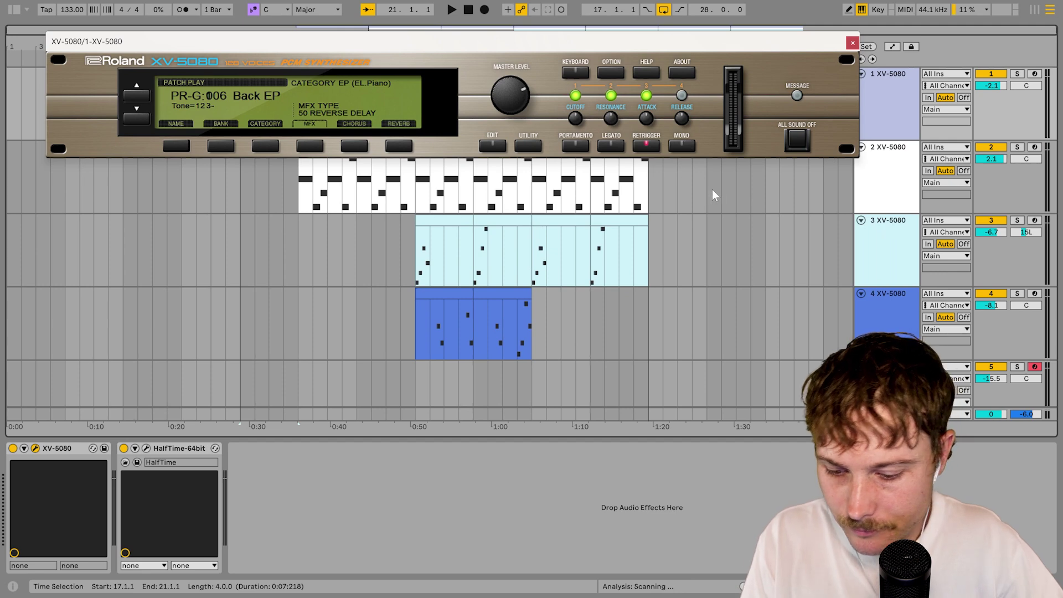
key(space)
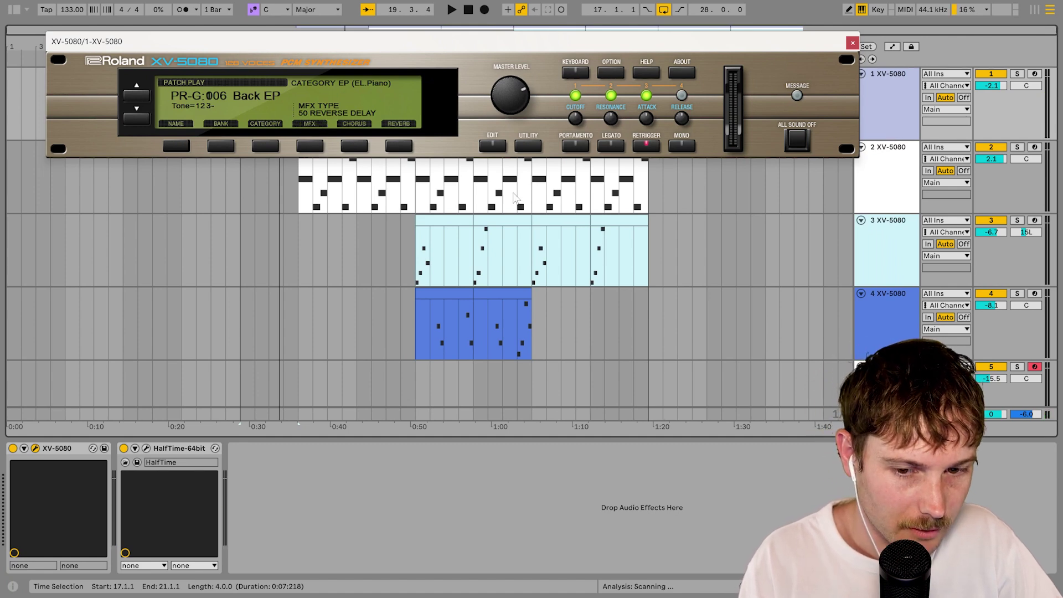
key(space)
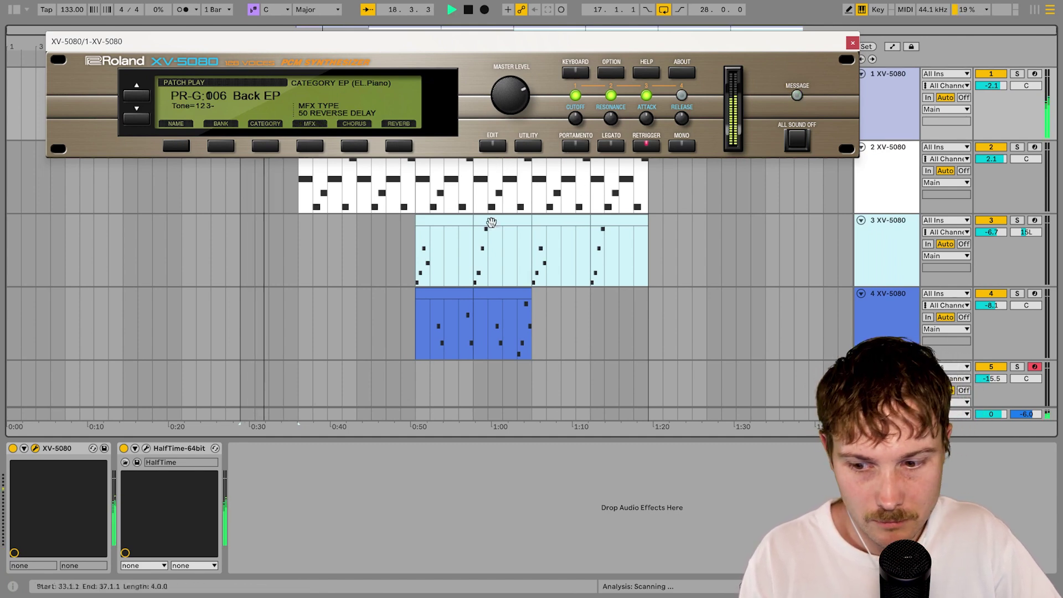
Step: Examine the HalfTime settings on the first track during playback, then stop and close both plug-in windows
click(148, 447)
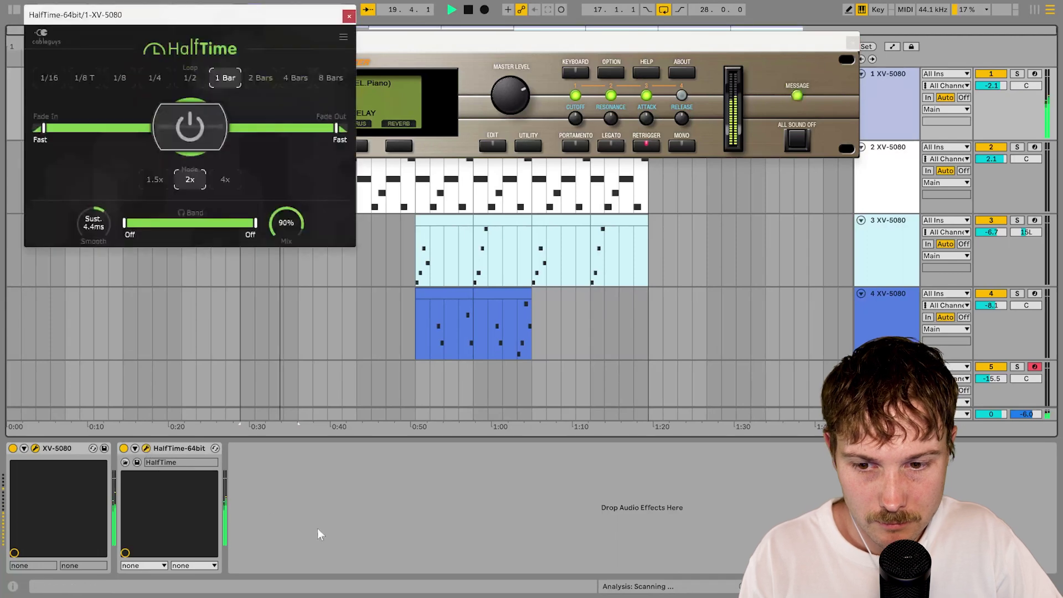
drag(273, 20, 571, 173)
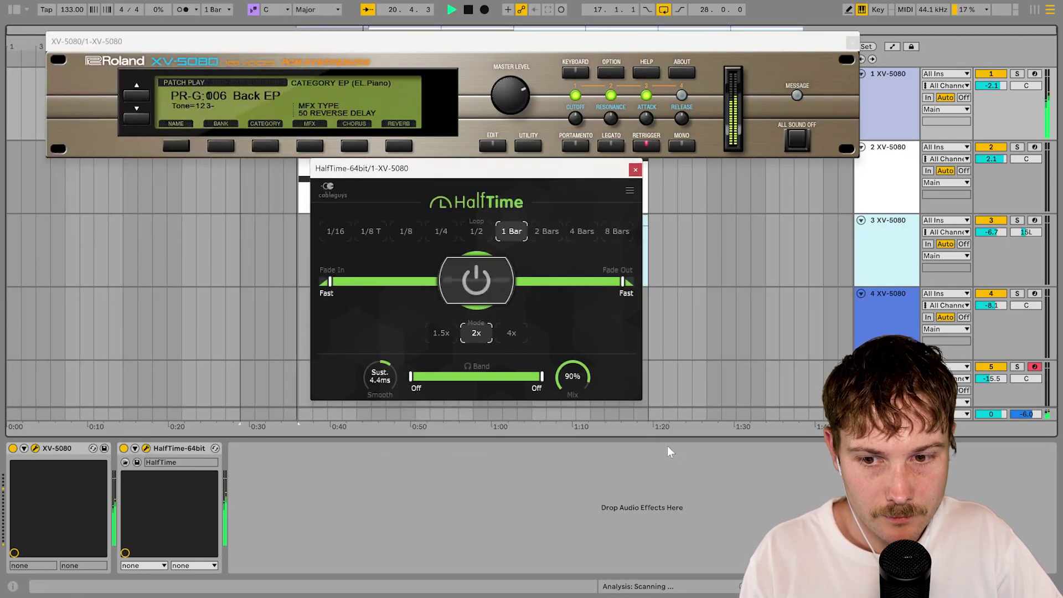
key(space)
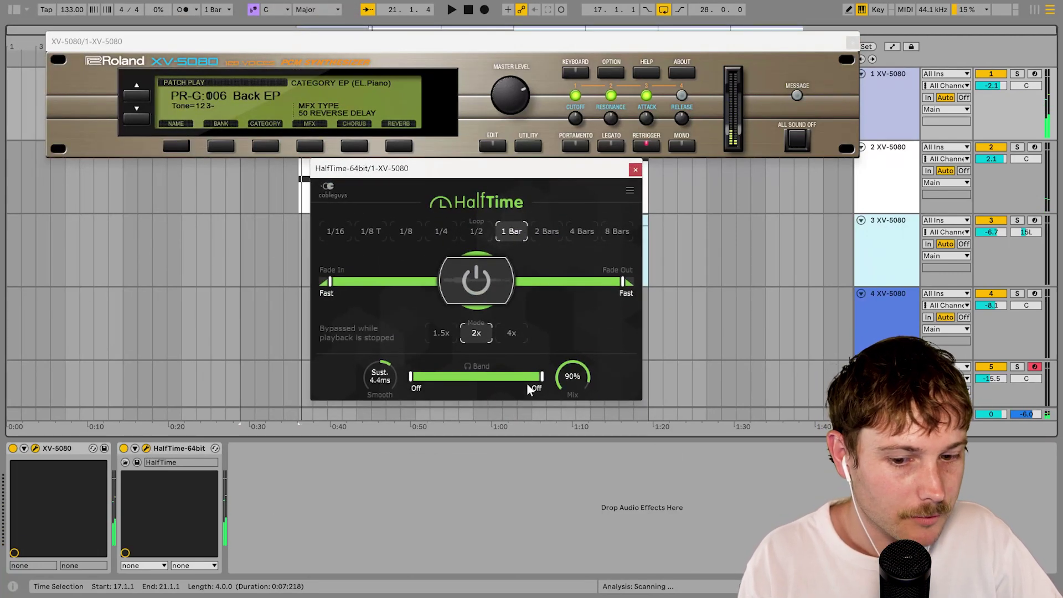
click(635, 170)
click(852, 43)
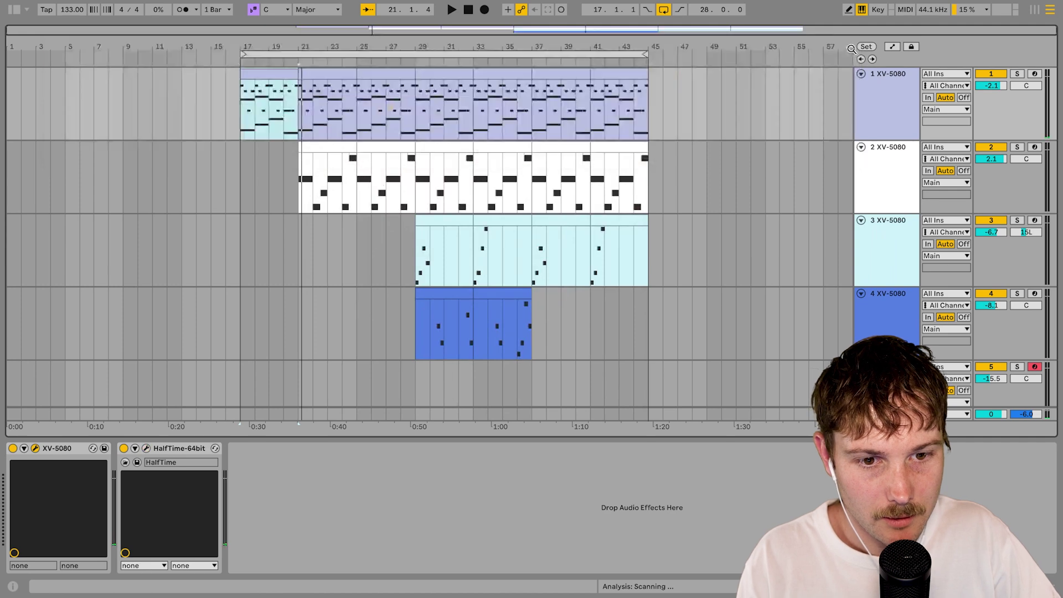
Step: Open the first track's clip at bar 17 to examine its chords and melody, and play it from the start
double_click(287, 77)
scroll(551, 226, up, 2)
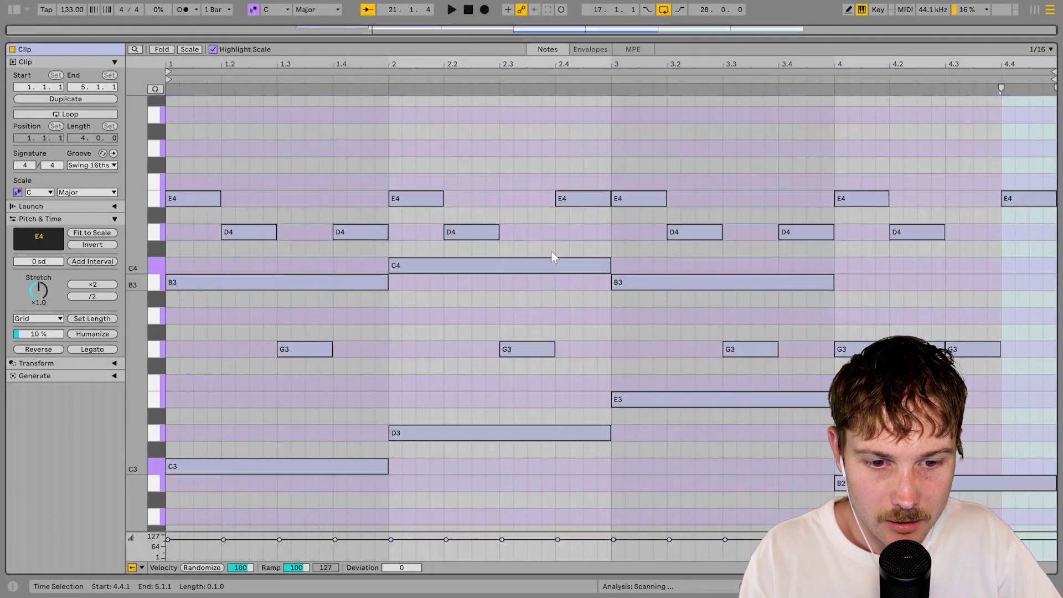
click(168, 261)
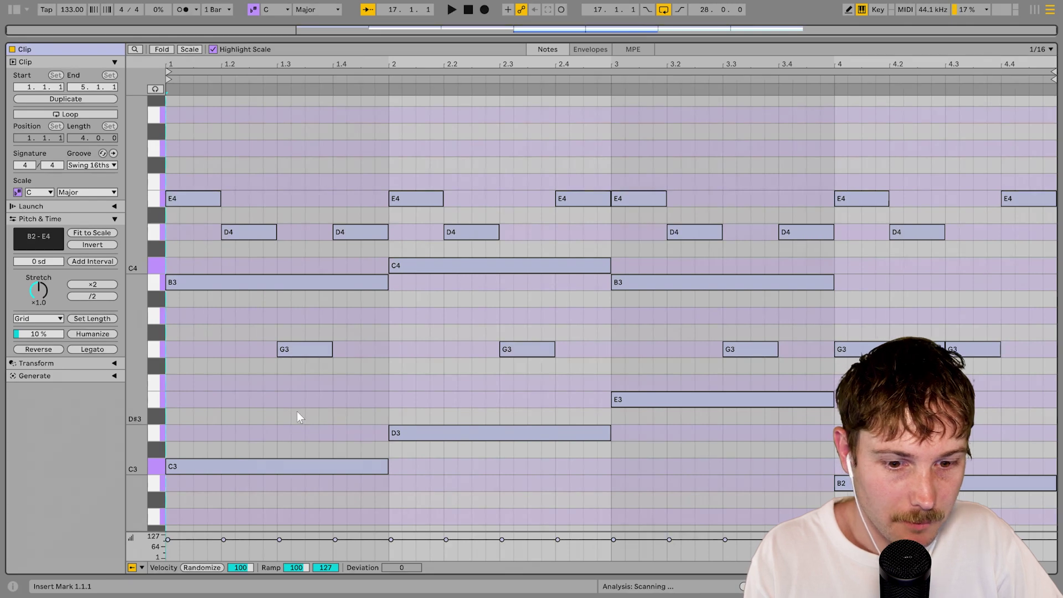
key(space)
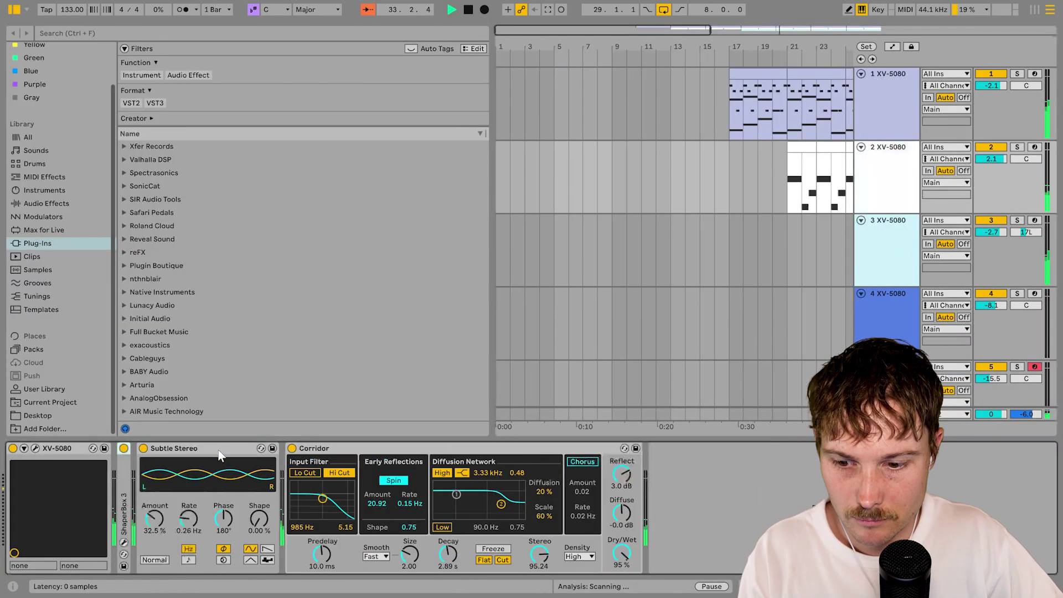
Step: Fold the second track's effect devices and browse the Safari Pedals plug-ins alongside the arrangement
alt+double_click(219, 451)
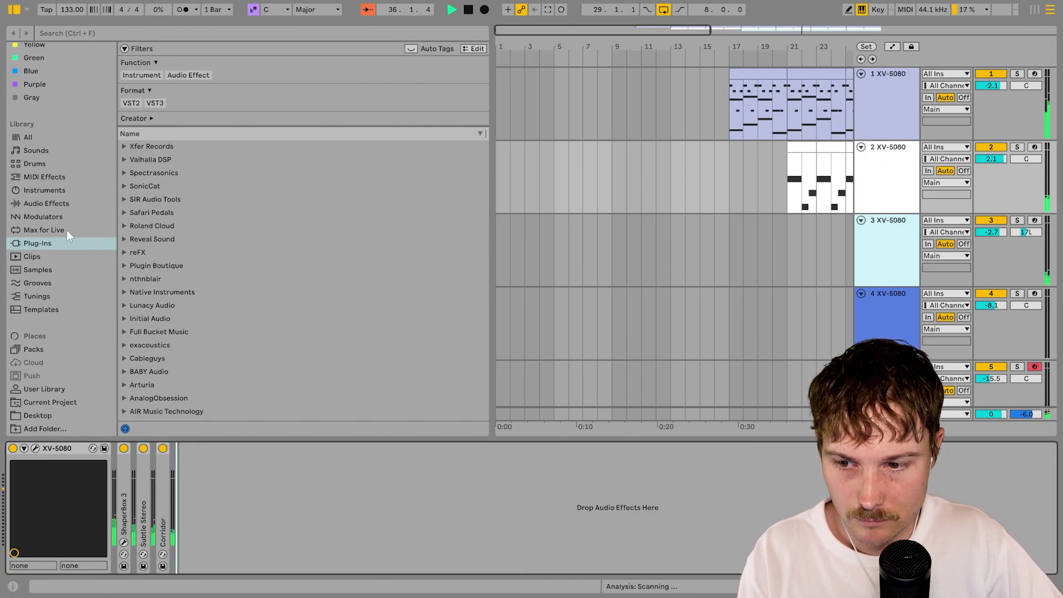
click(124, 213)
scroll(764, 256, right, 5)
drag(751, 254, 654, 277)
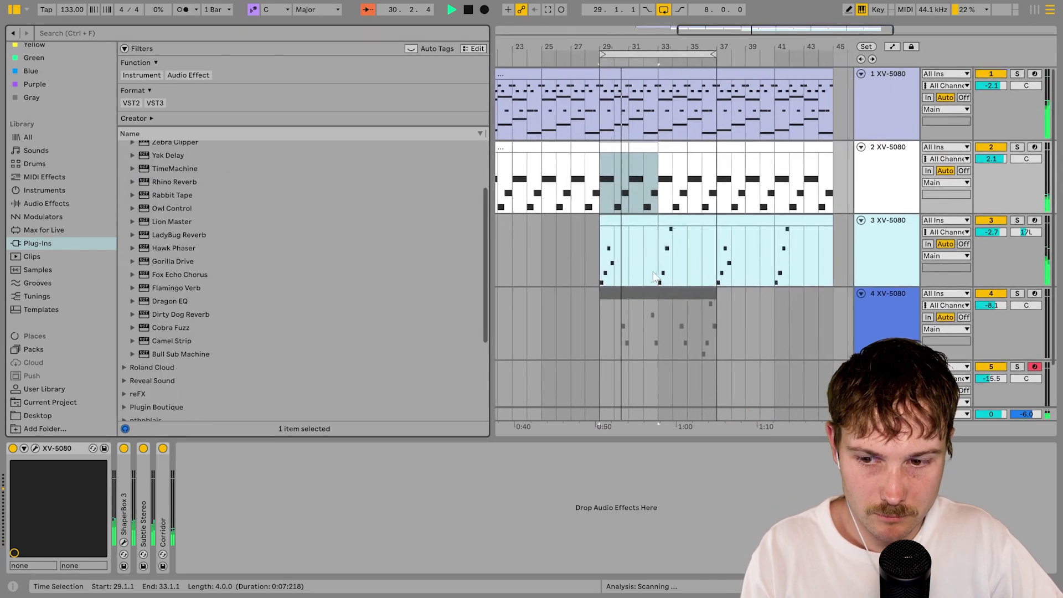
scroll(634, 327, left, 3)
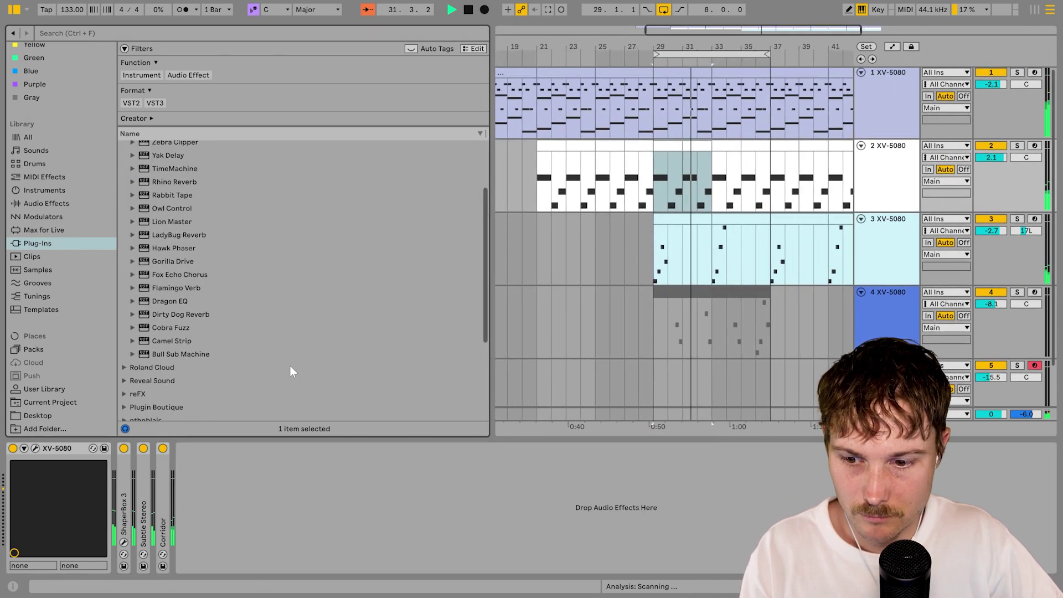
scroll(268, 366, down, 2)
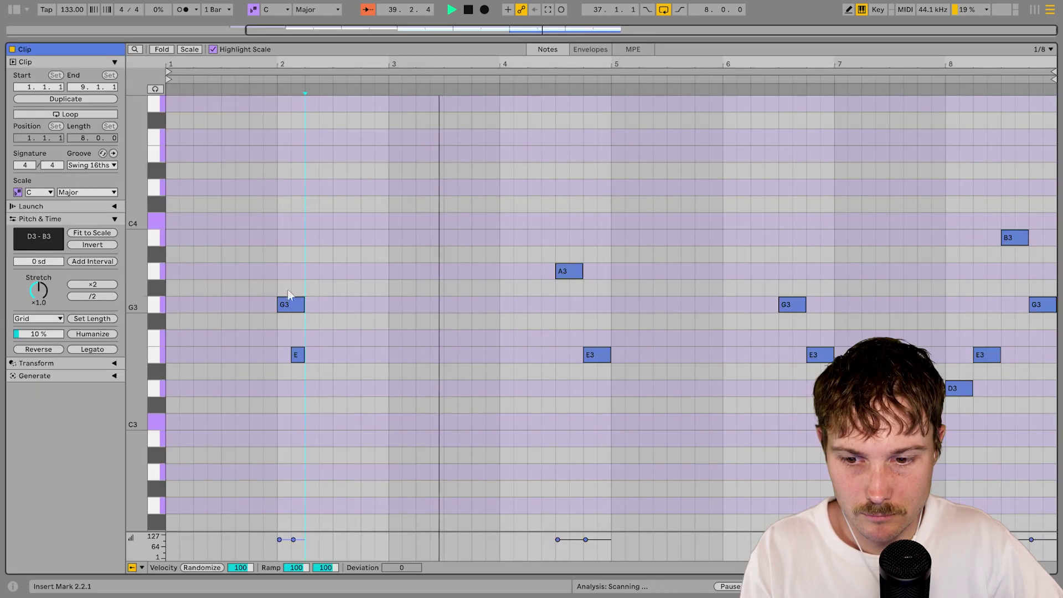
Step: In the fourth track's eight-bar clip, shorten bar 2's G3 to an eighth note and repeat the G3–E3 pair to fill the bar
drag(287, 289, 294, 384)
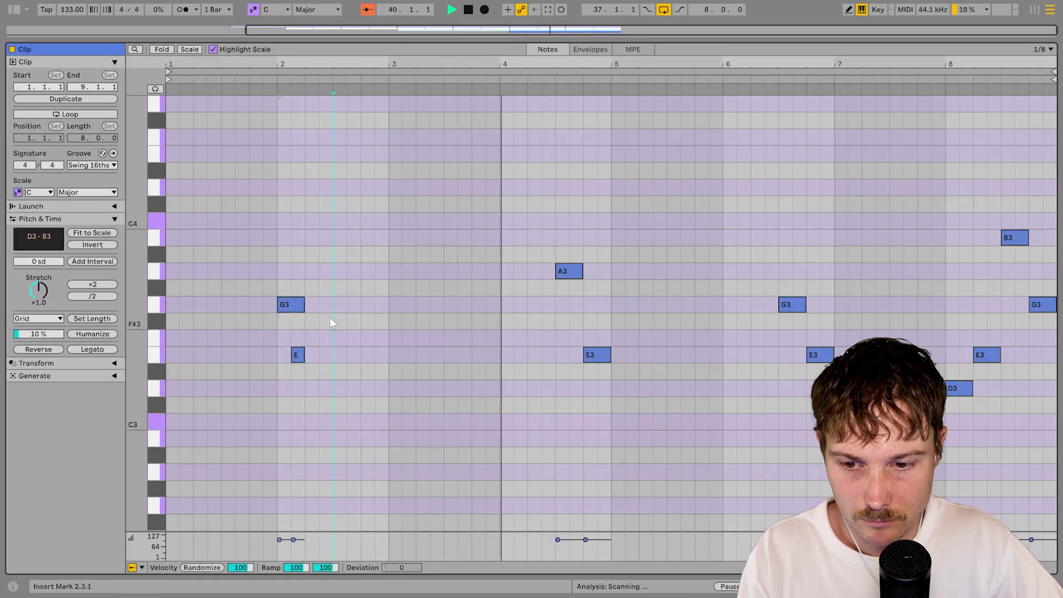
click(306, 300)
key(shift+Left)
key(shift+Left)
key(ctrl+d)
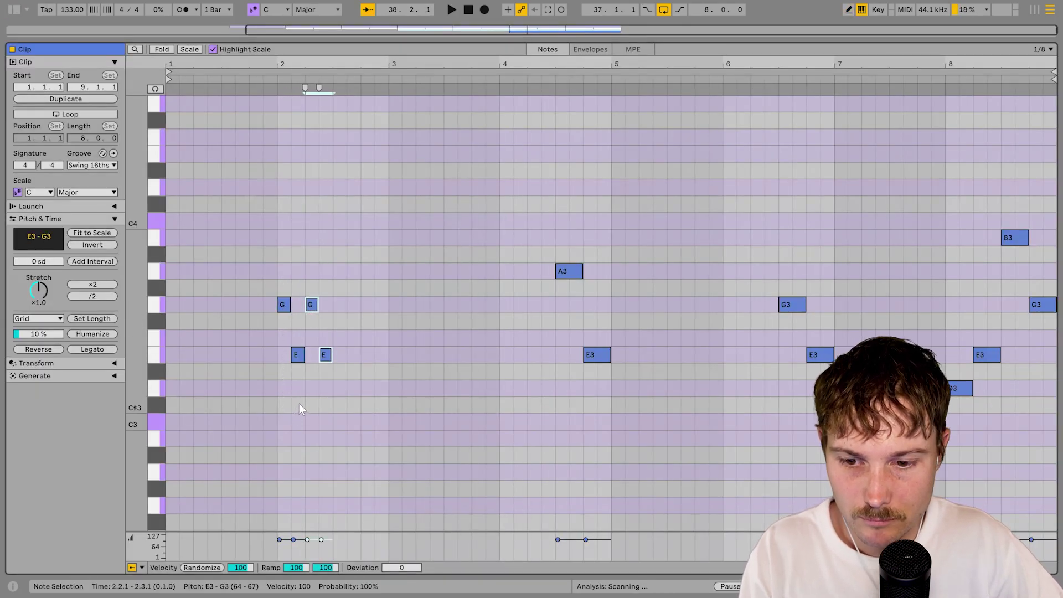
key(ctrl+d)
key(ctrl+d)
Step: Ramp the velocities of bar 2's G3 and E3 notes from 24 to 100 and play the result
drag(282, 281, 377, 411)
drag(296, 568, 294, 593)
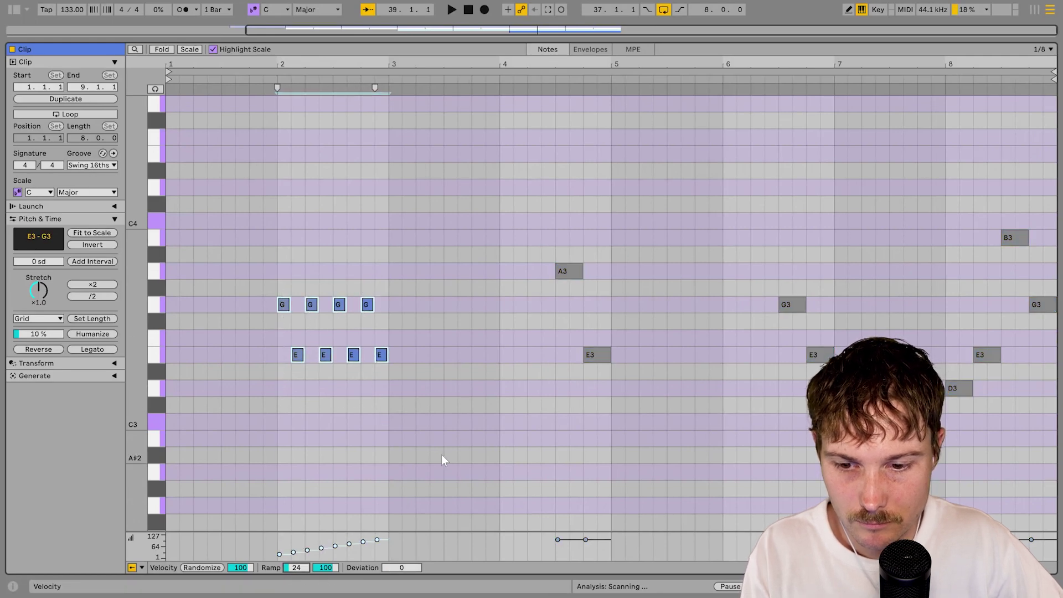
key(space)
click(456, 450)
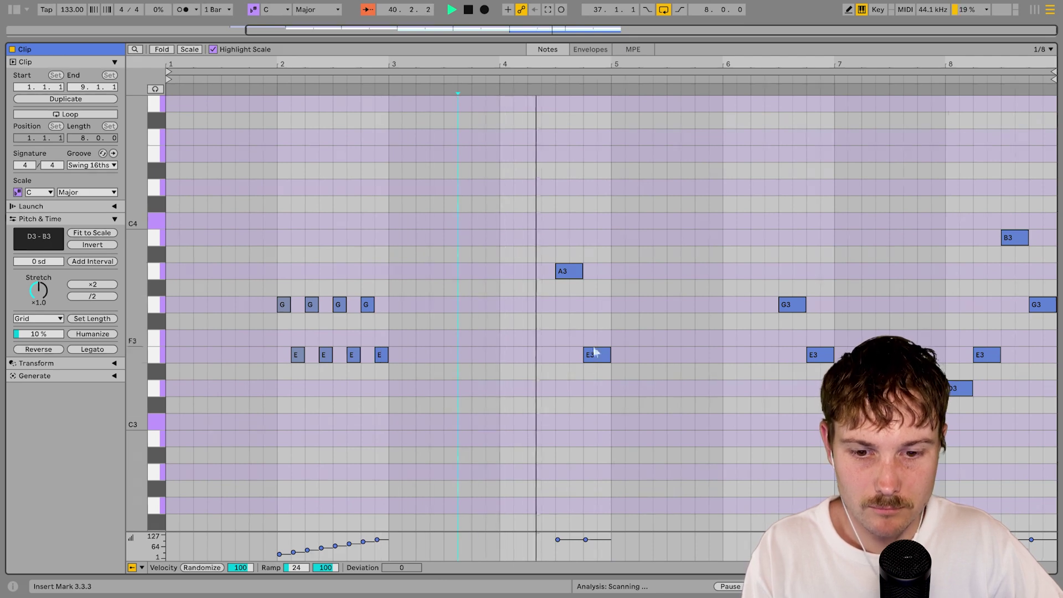
Step: Delete the A3–E3 pair in bar 4 and all notes from bar 6 to the end of the clip
drag(586, 404, 556, 241)
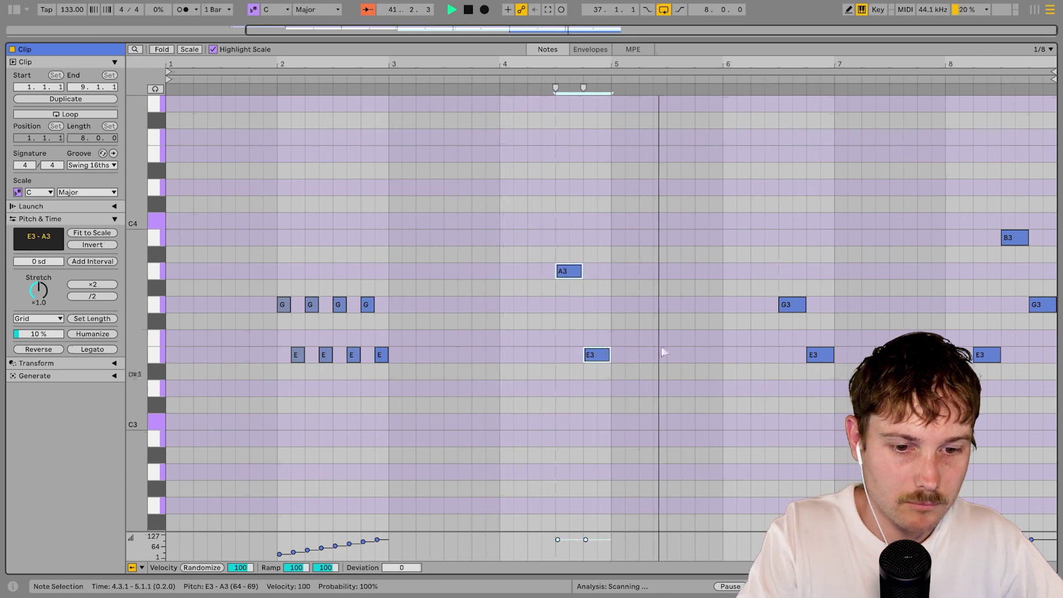
key(Delete)
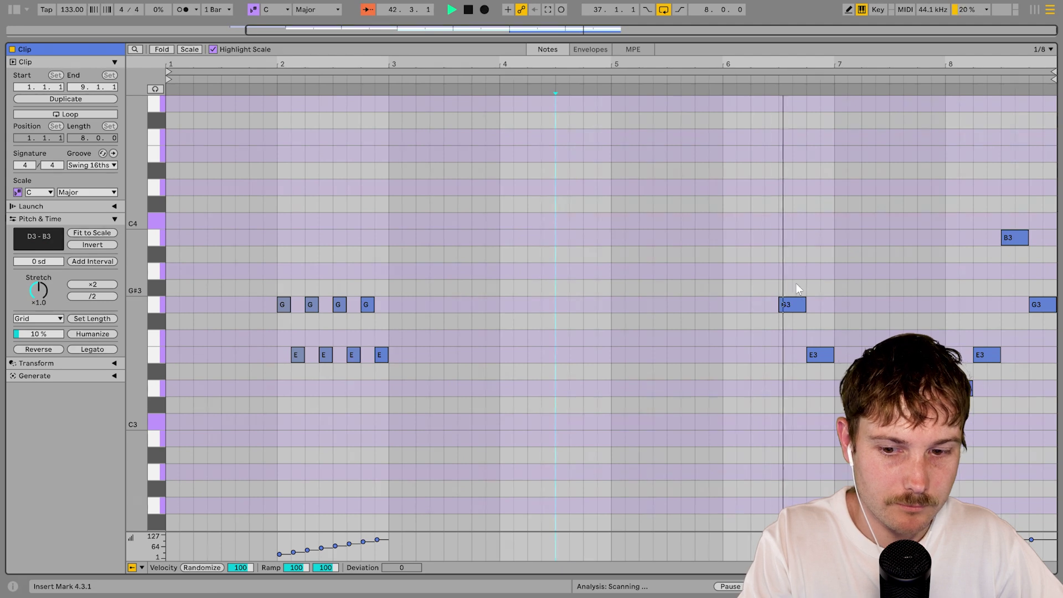
drag(779, 202, 1052, 492)
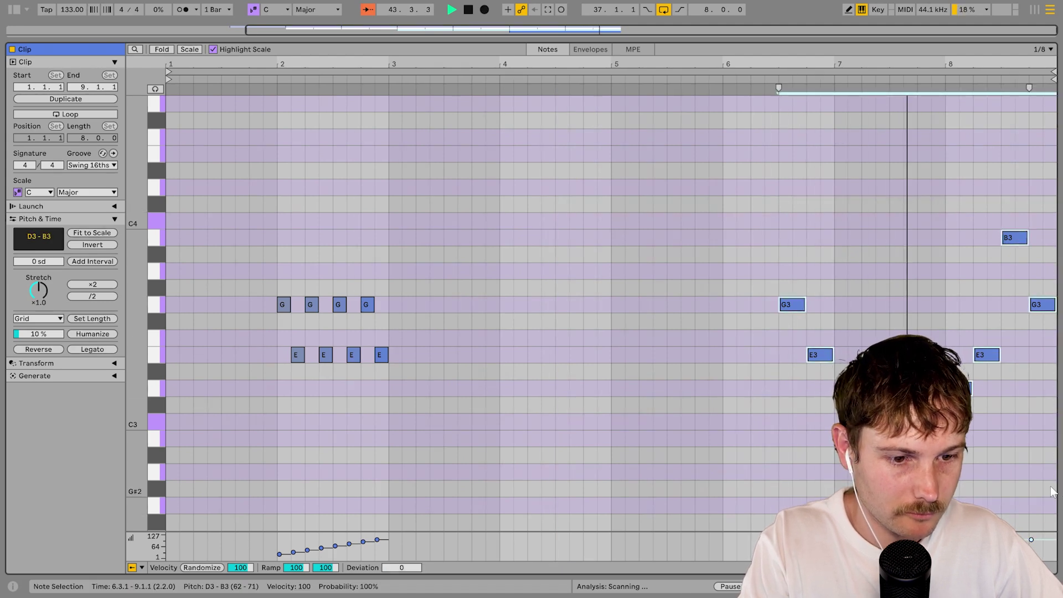
drag(898, 155, 908, 387)
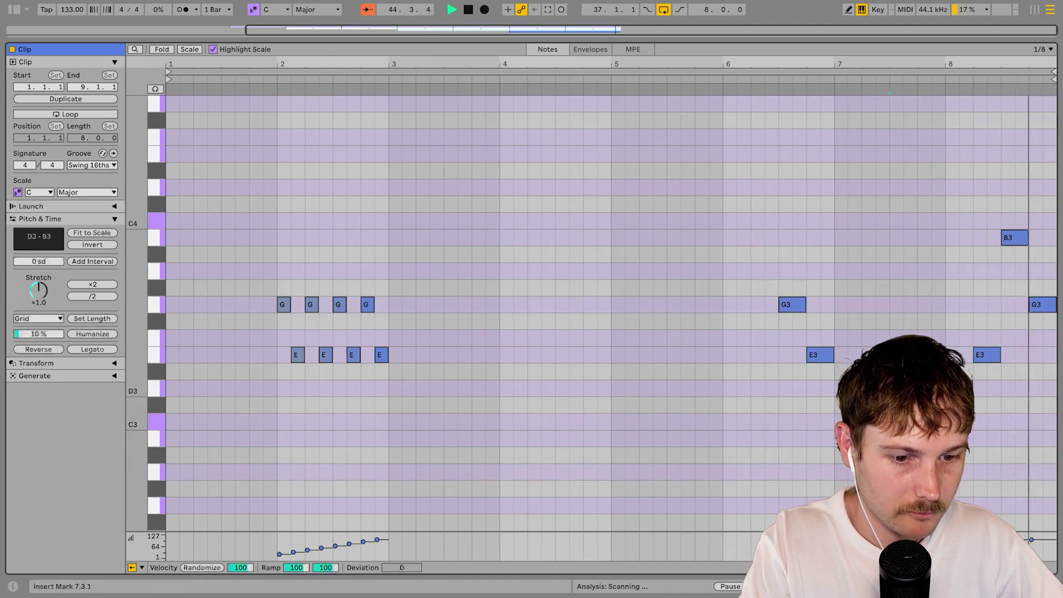
drag(780, 96, 1052, 388)
key(Delete)
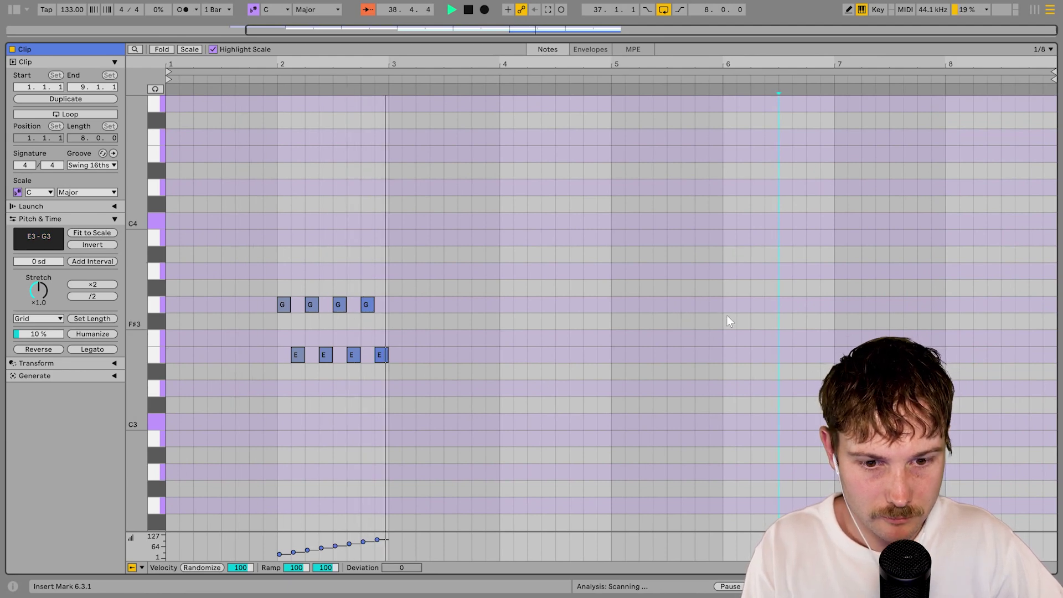
Step: Copy bar 2's rising G3–E3 pattern to the start of bar 6 in the fourth track's clip
drag(278, 290, 382, 406)
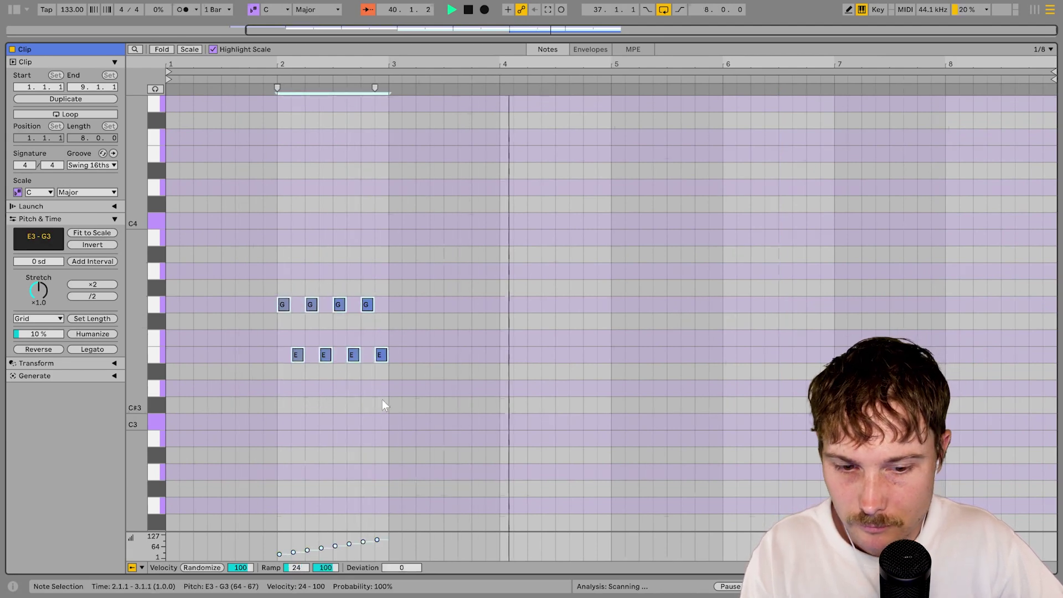
key(ctrl+c)
click(720, 373)
key(ctrl+v)
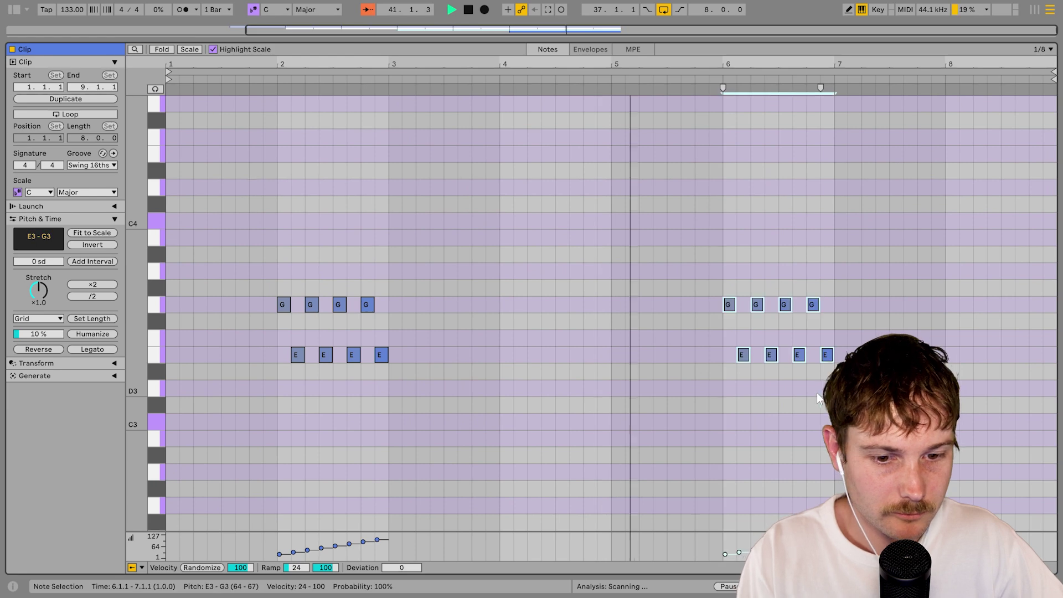
Step: Transpose bar 6's notes up three semitones and its upper row one more, making the pairs B3–G3
drag(722, 299, 863, 315)
drag(695, 353, 836, 293)
key(Up)
key(Up)
key(Up)
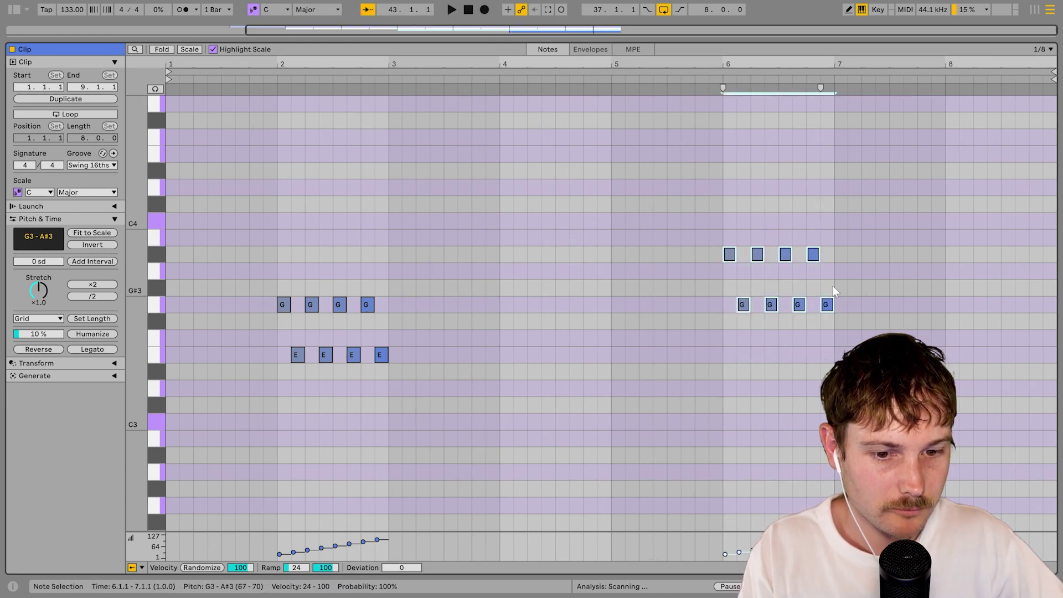
drag(653, 233, 930, 285)
key(Up)
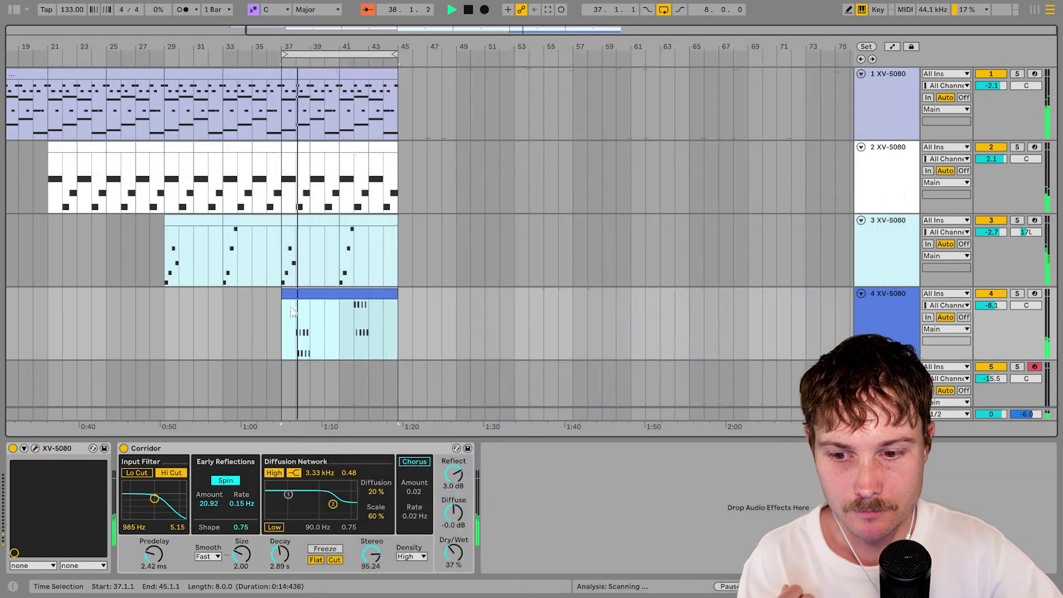
Step: Add the Delay audio effect before Corridor on the fourth track, with the right delay at 4 sixteenths
click(14, 11)
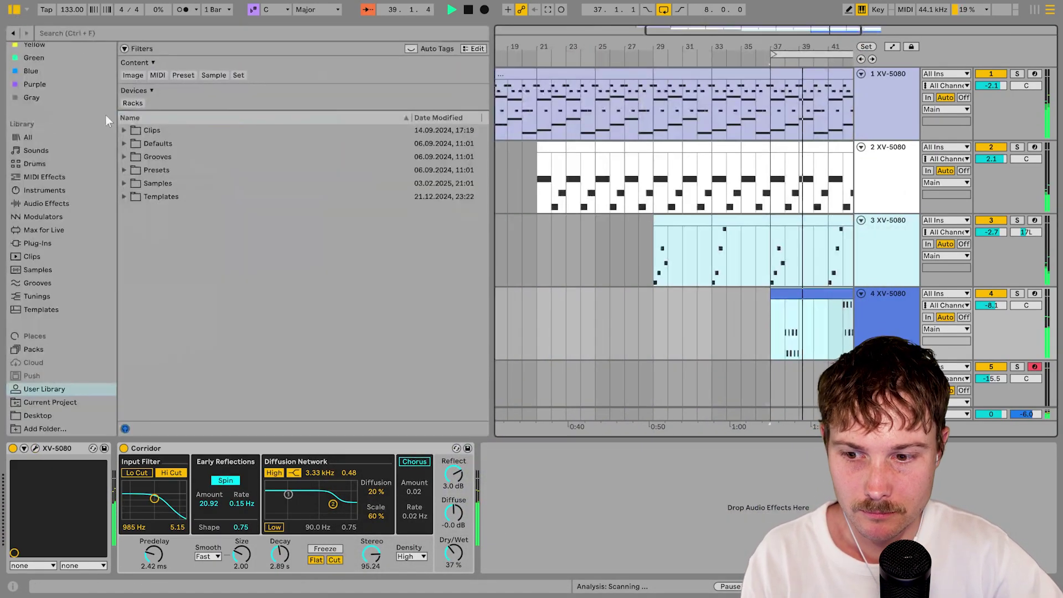
click(45, 190)
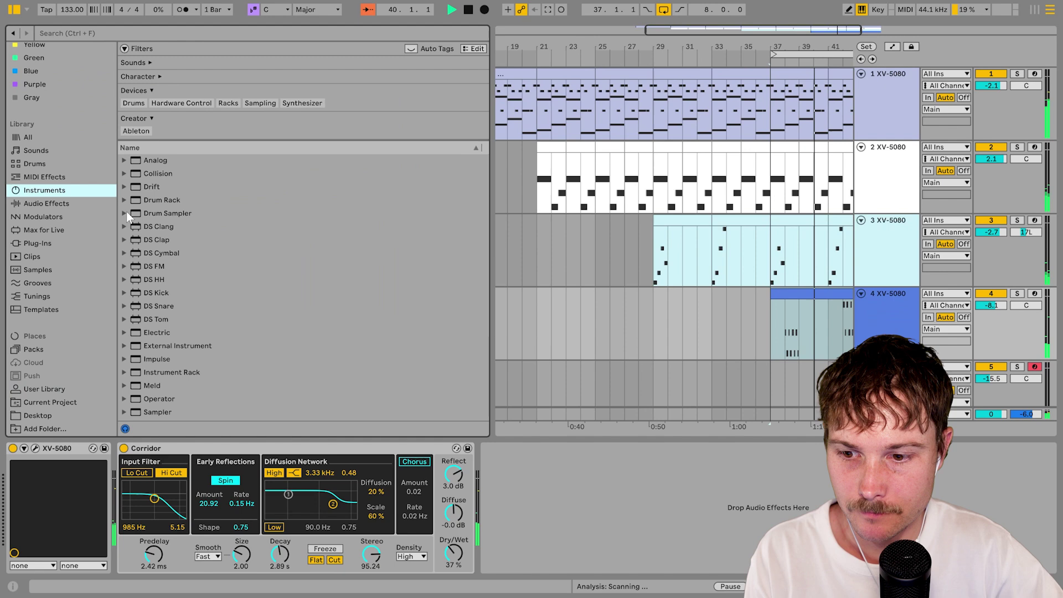
click(68, 203)
scroll(221, 222, down, 1)
drag(167, 258, 237, 484)
click(195, 493)
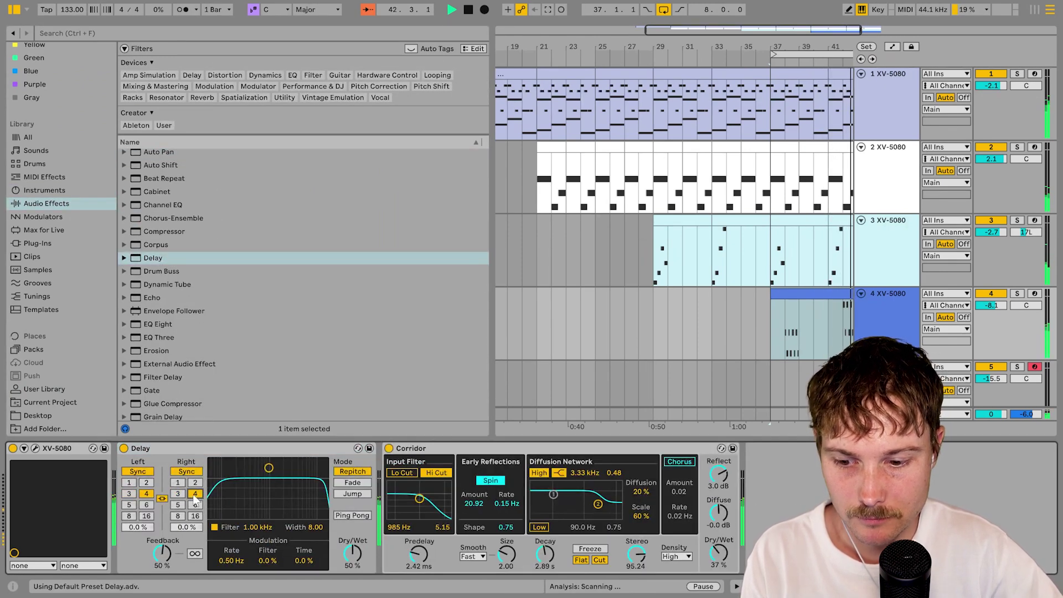
Step: Enable Ping Pong on the Delay, offset the right side 0.7%, and set its filter to 1.18 kHz with width 4.19
click(361, 517)
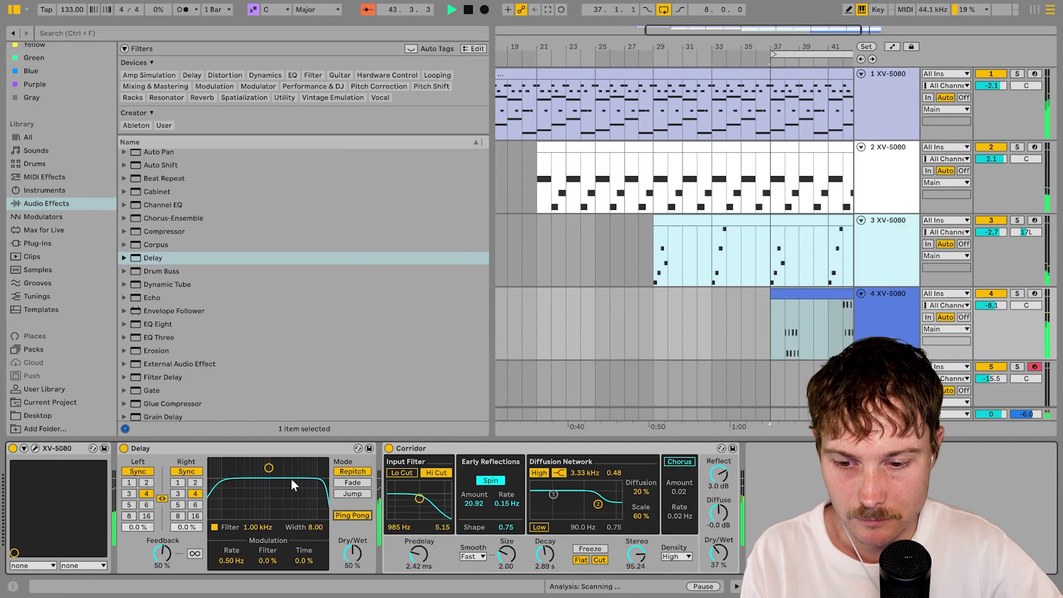
drag(270, 473, 267, 475)
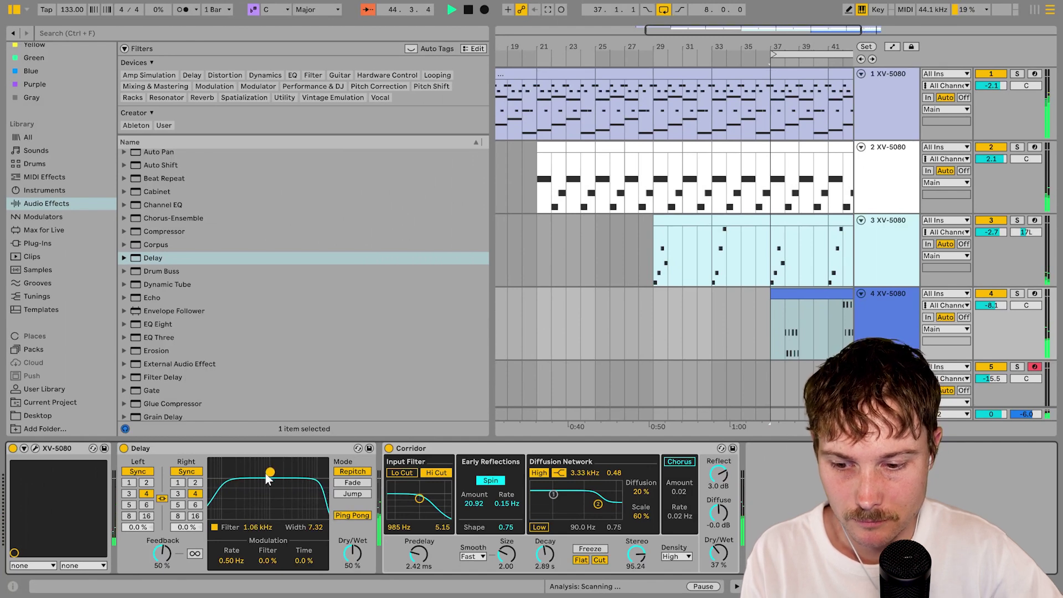
drag(191, 530, 198, 530)
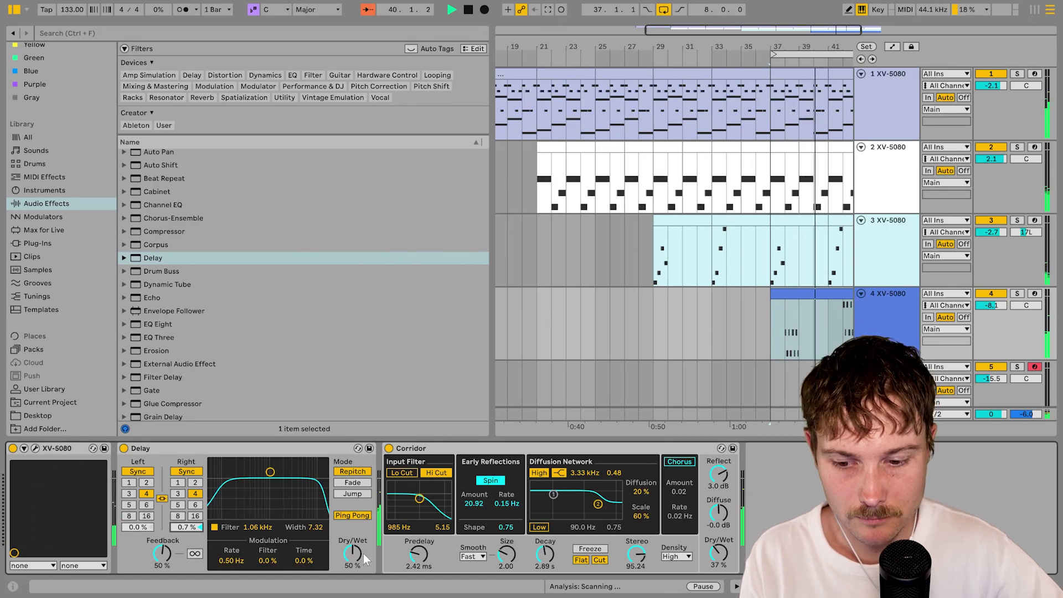
drag(271, 477, 272, 492)
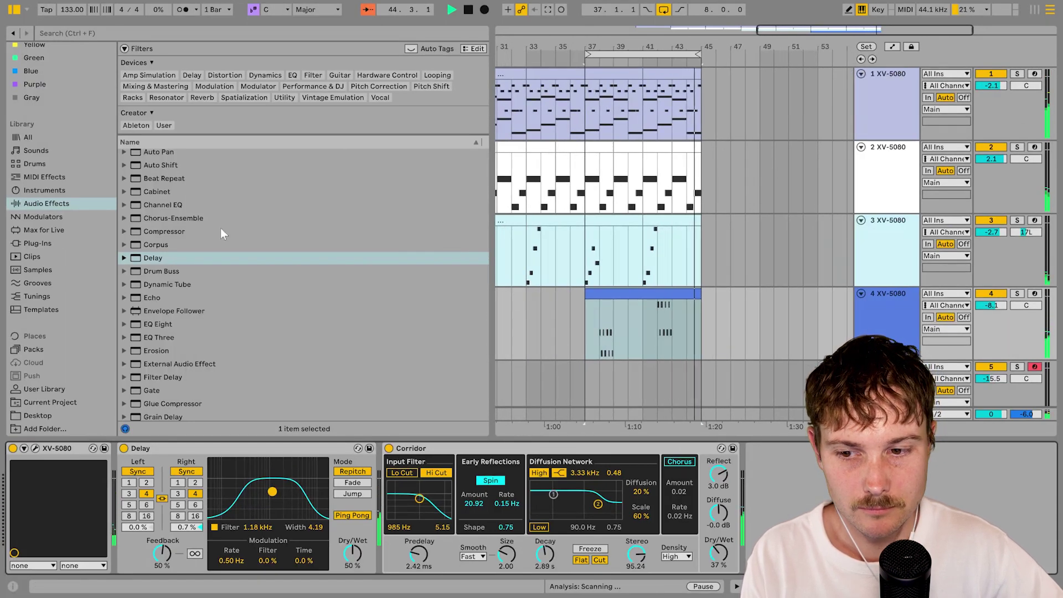
Step: Audition hi-hats in the j1mmy stash kit, choose hh1.wav, and add a C3 hit at 2.2.3 in its two-bar pattern
click(163, 154)
scroll(215, 208, up, 2)
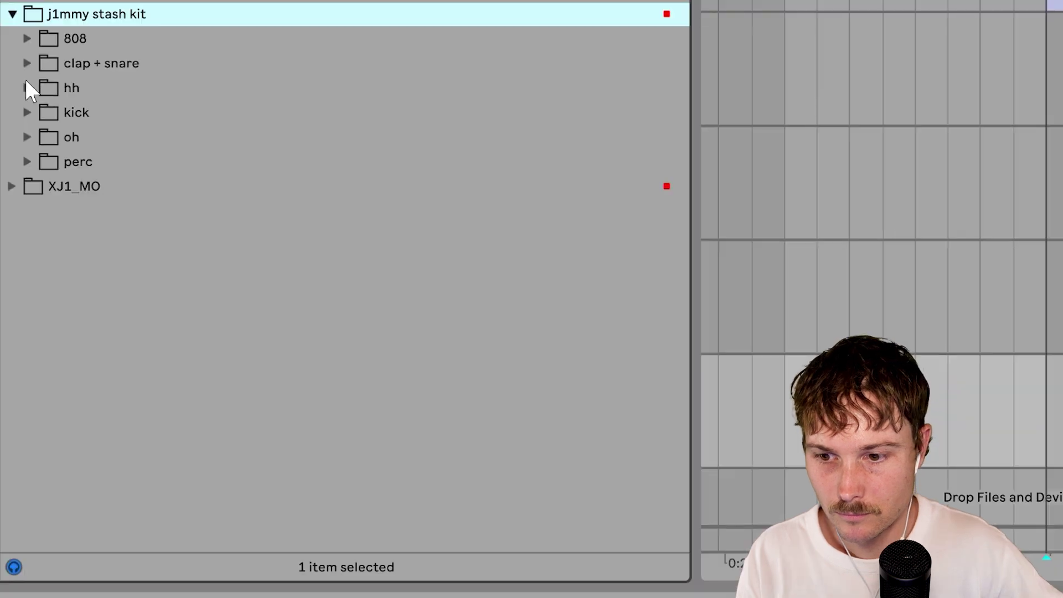
click(27, 87)
click(176, 136)
click(172, 121)
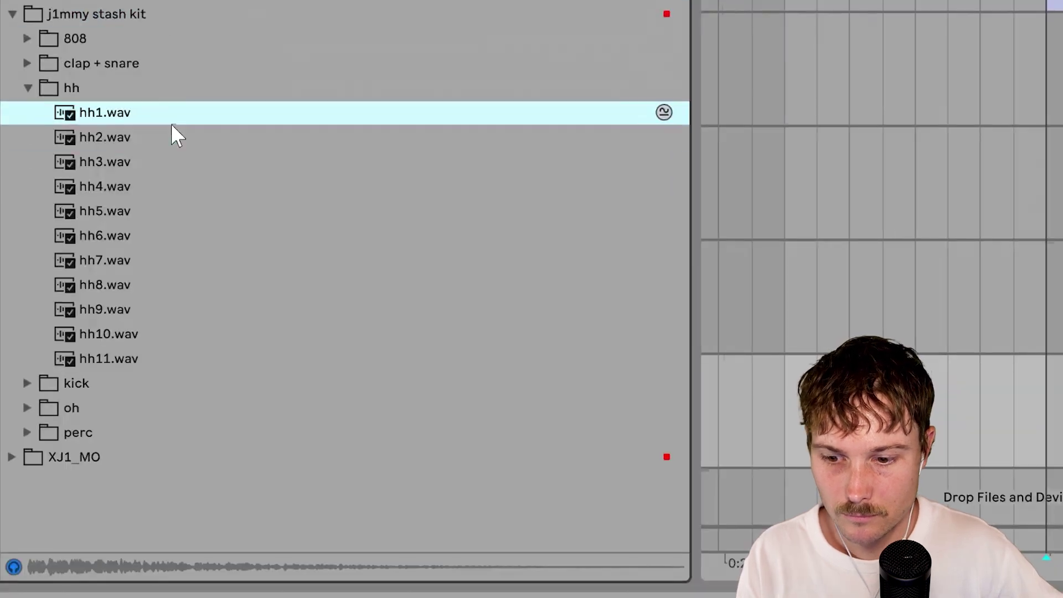
click(151, 163)
click(132, 115)
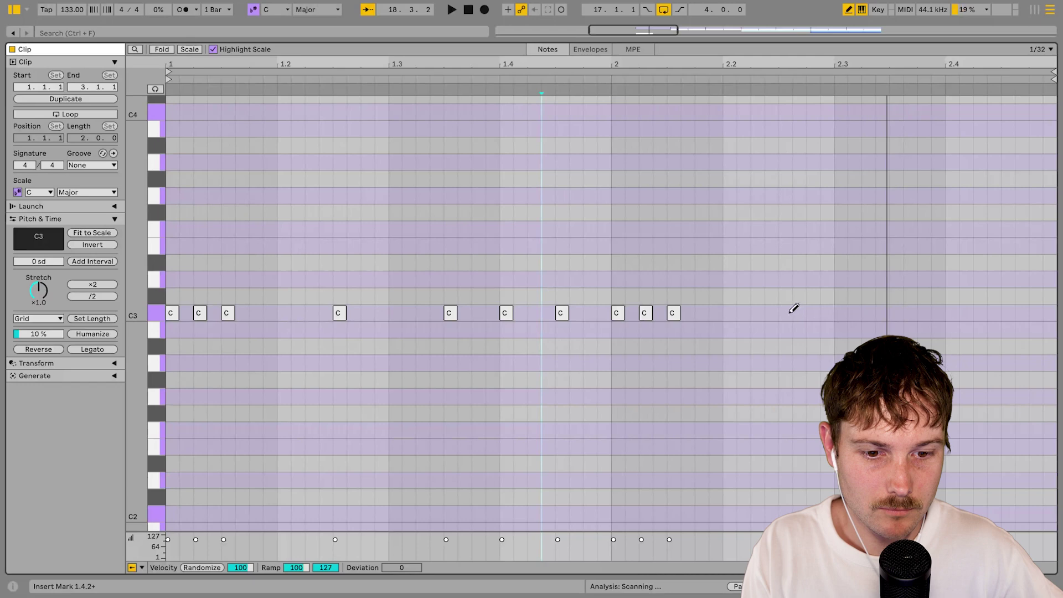
click(786, 313)
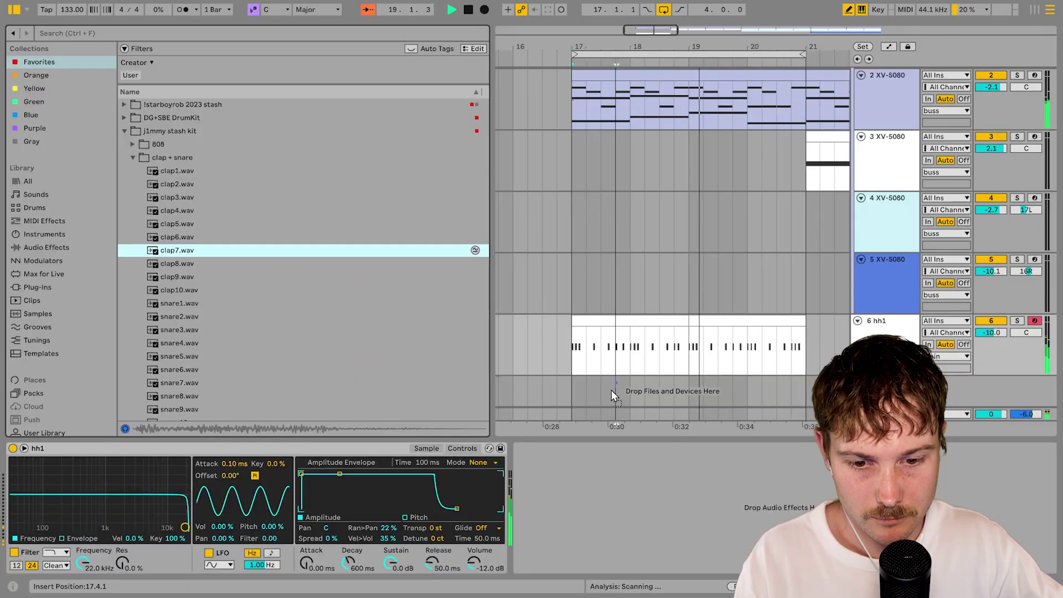
Step: Place clap7.wav on a new track at beat 3 of bar 17 and repeat it every bar through bar 20
drag(612, 390, 604, 390)
shift+click(634, 360)
key(ctrl+d)
key(ctrl+d)
key(ctrl+d)
key(ctrl+d)
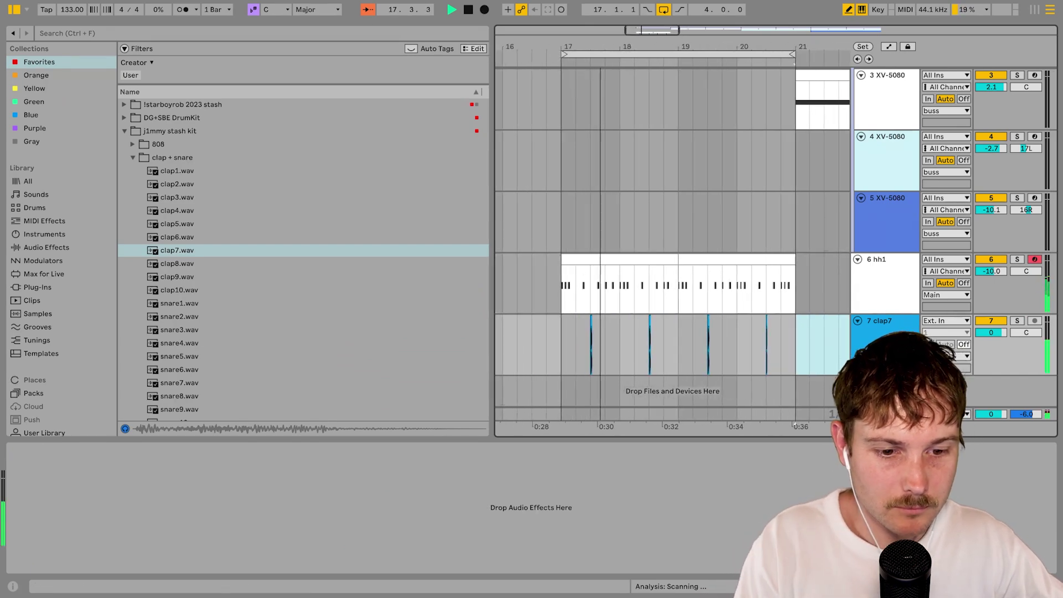
Step: Set the clap7 track's volume to -7.8 dB while playing the beat, and open the second hi-hat clip
key(Tab)
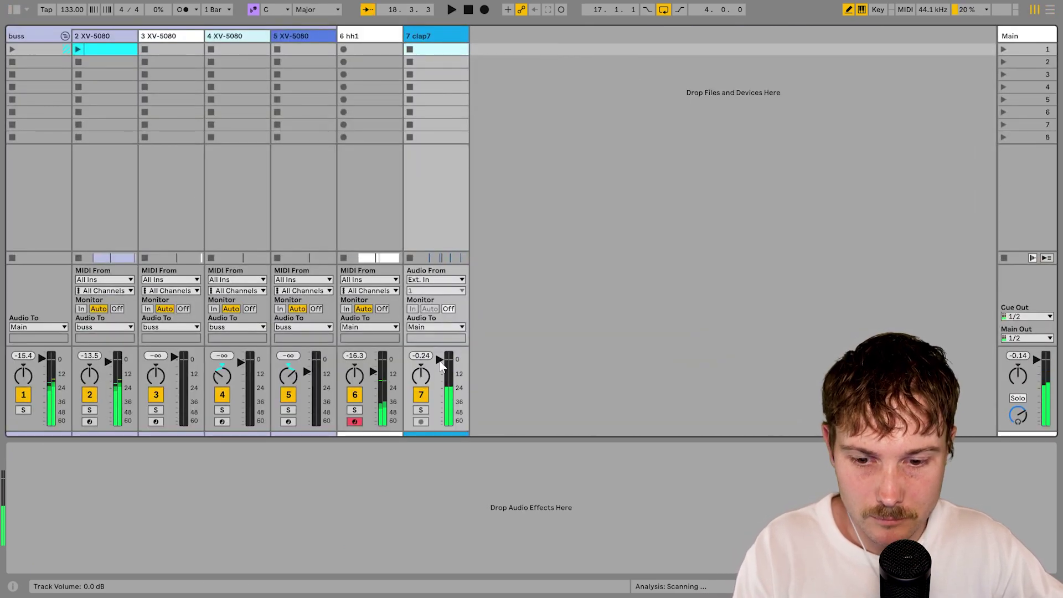
key(Tab)
key(space)
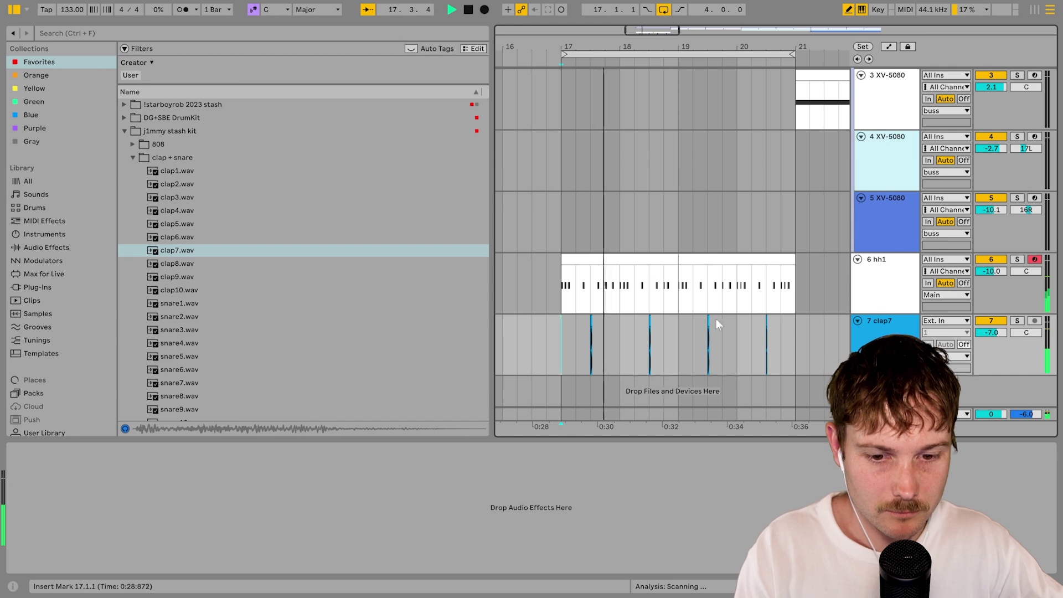
key(Tab)
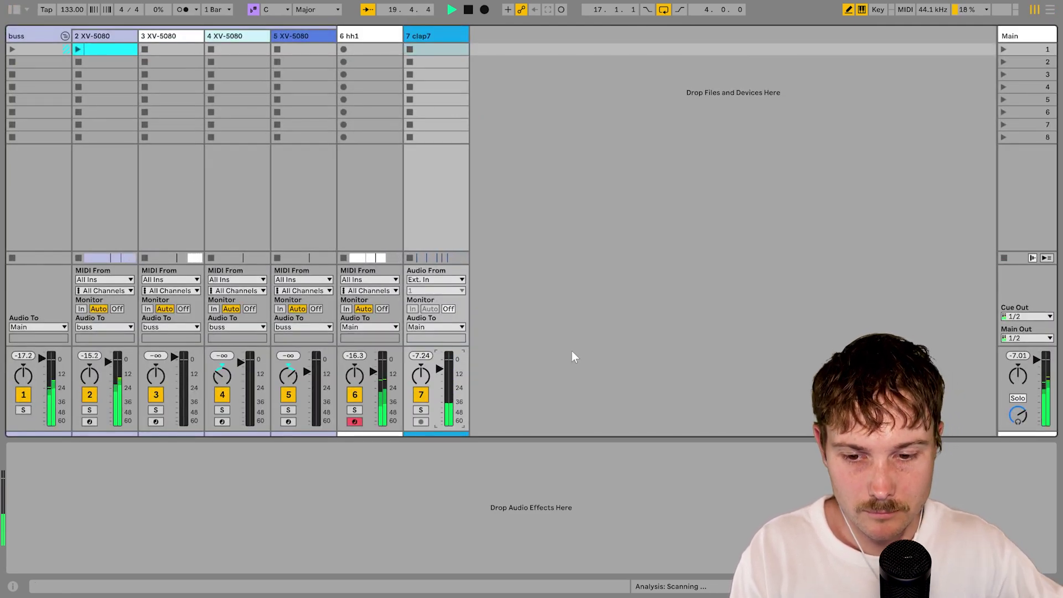
key(Tab)
double_click(773, 257)
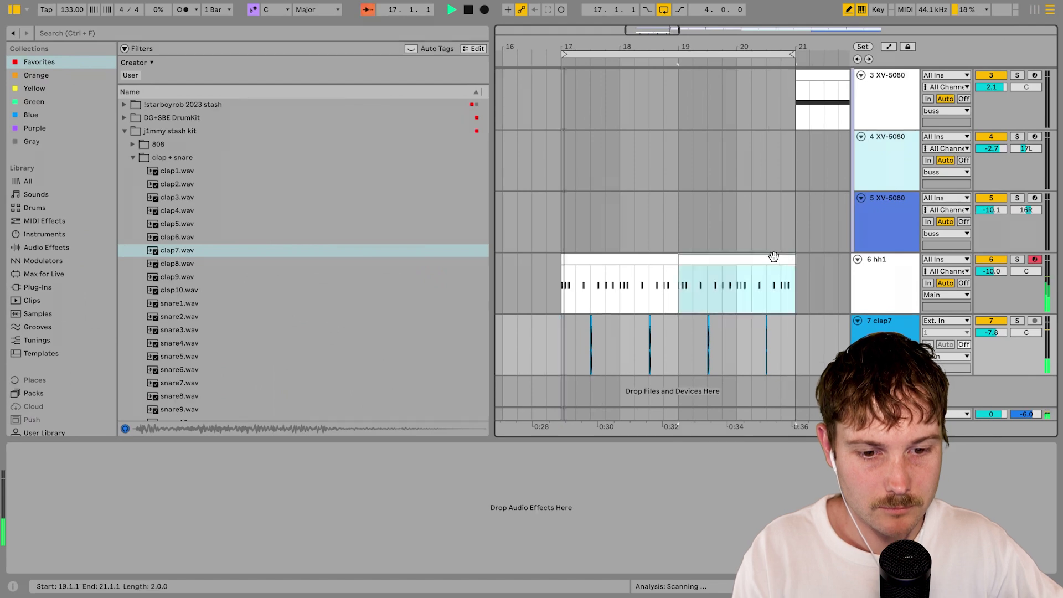
click(367, 413)
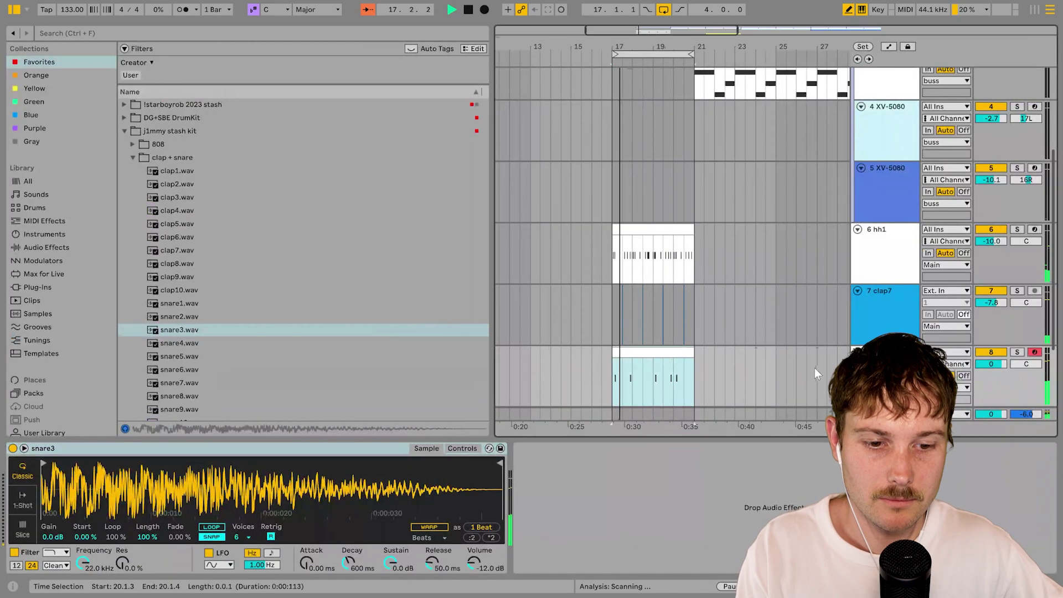
Step: Set the snare3 track's volume to -5.3 dB in the mixer while playing the drums
key(Tab)
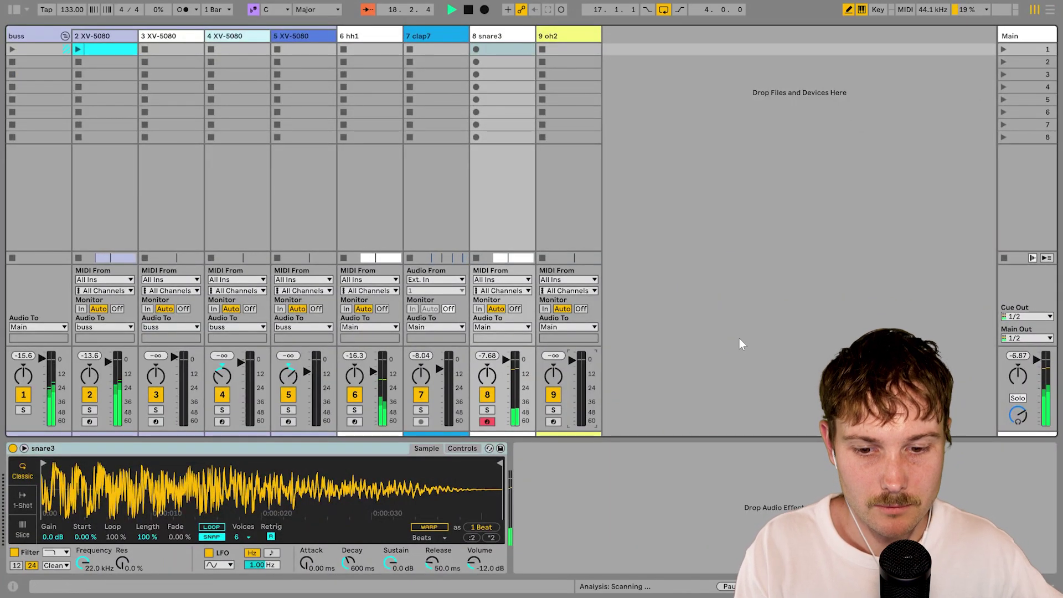
key(space)
key(space)
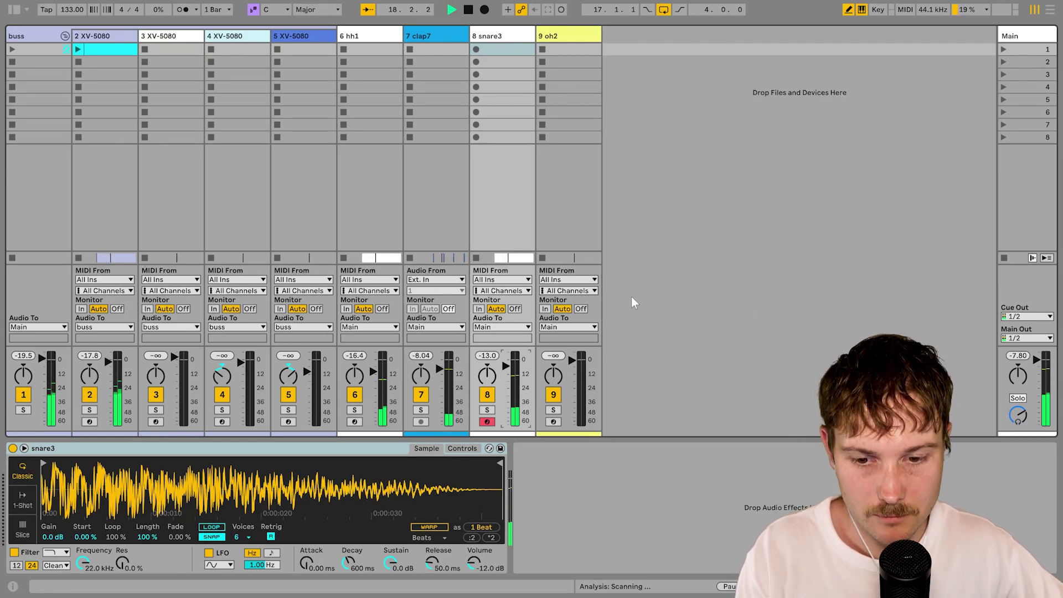
key(Tab)
Step: Fit all track heights, duplicate the four-bar hh1, clap7 and snare3 clips to bar 21, and loop bars 17–25
scroll(672, 351, down, 3)
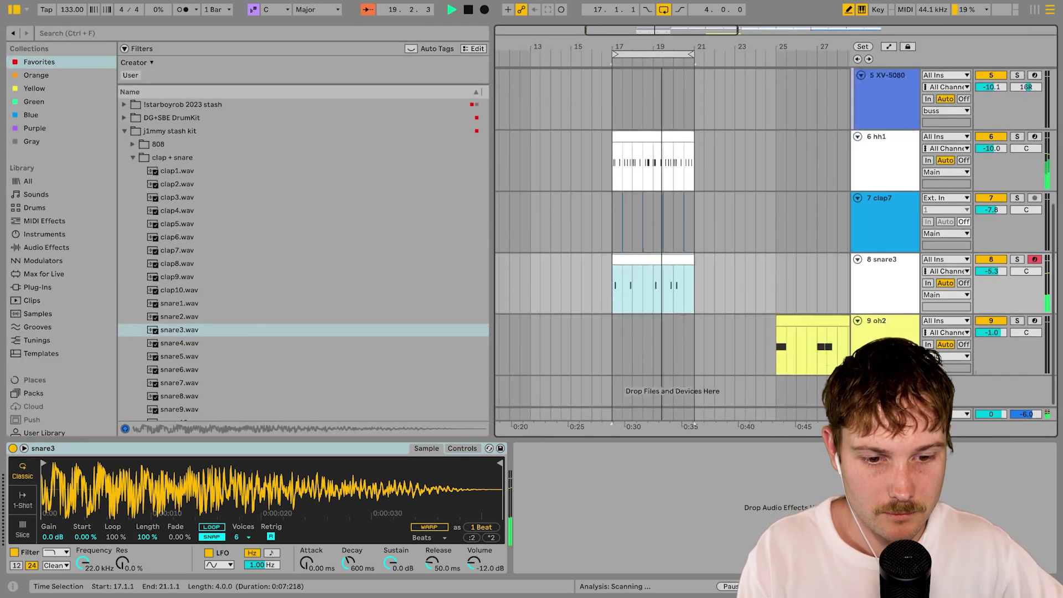
key(h)
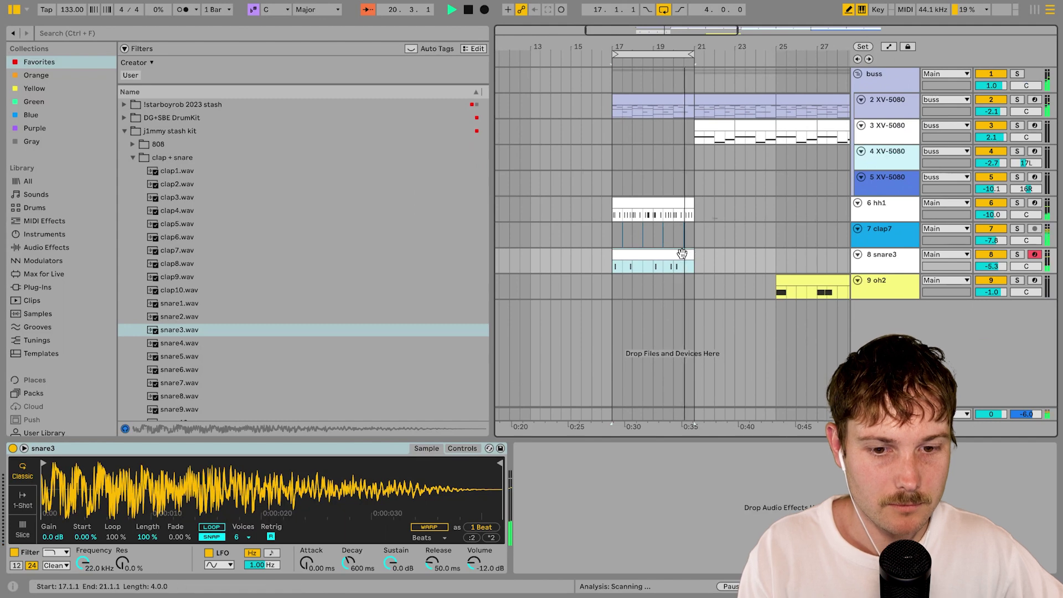
shift+click(686, 203)
key(ctrl+d)
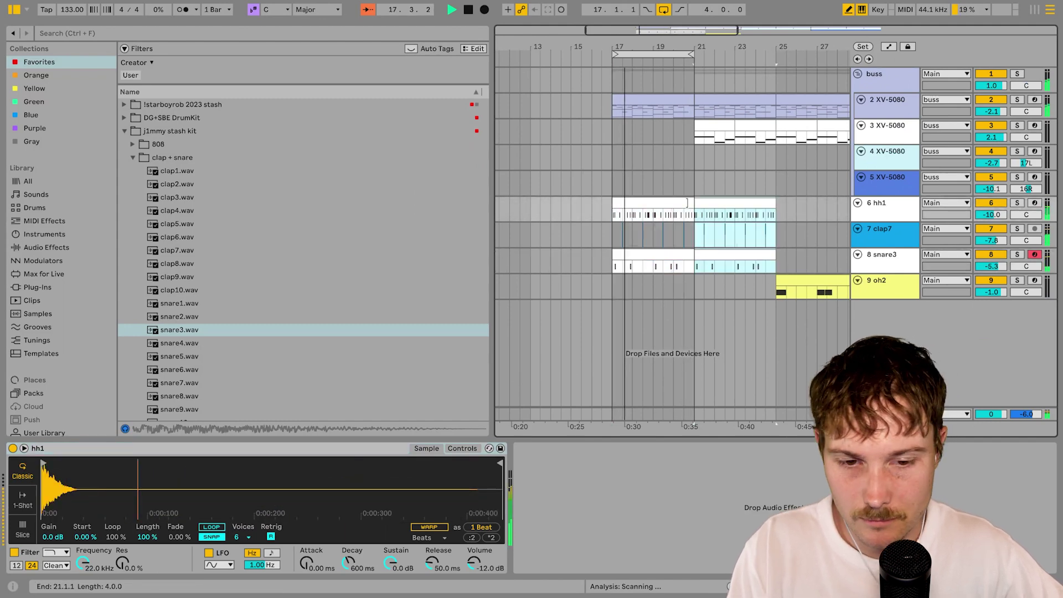
shift+click(631, 266)
key(ctrl+l)
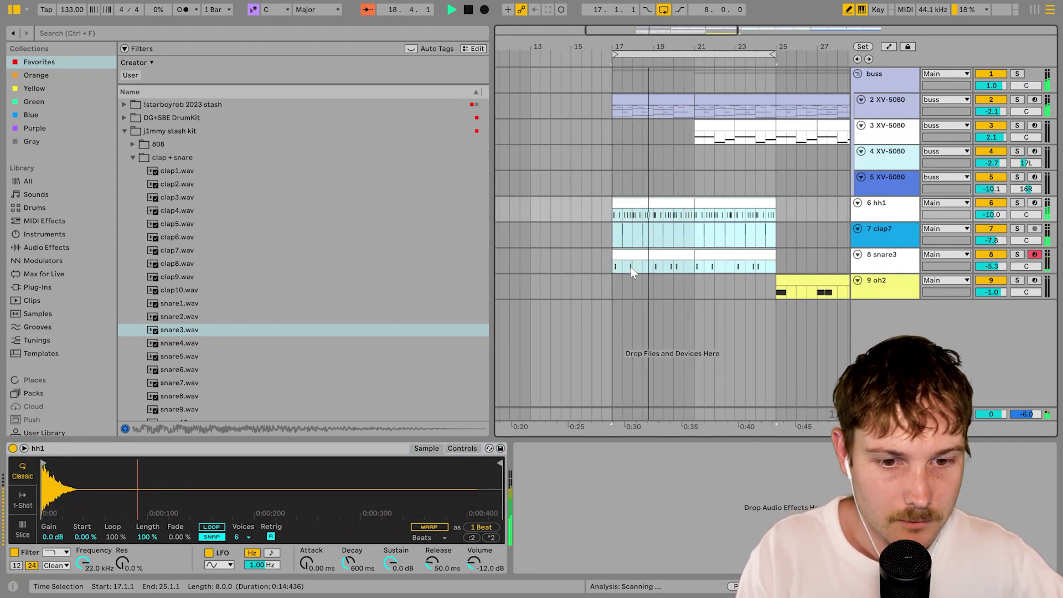
Step: In track 3's ShaperBox 3, double the volume ramps to four per bar and raise the mix to 99%
click(750, 124)
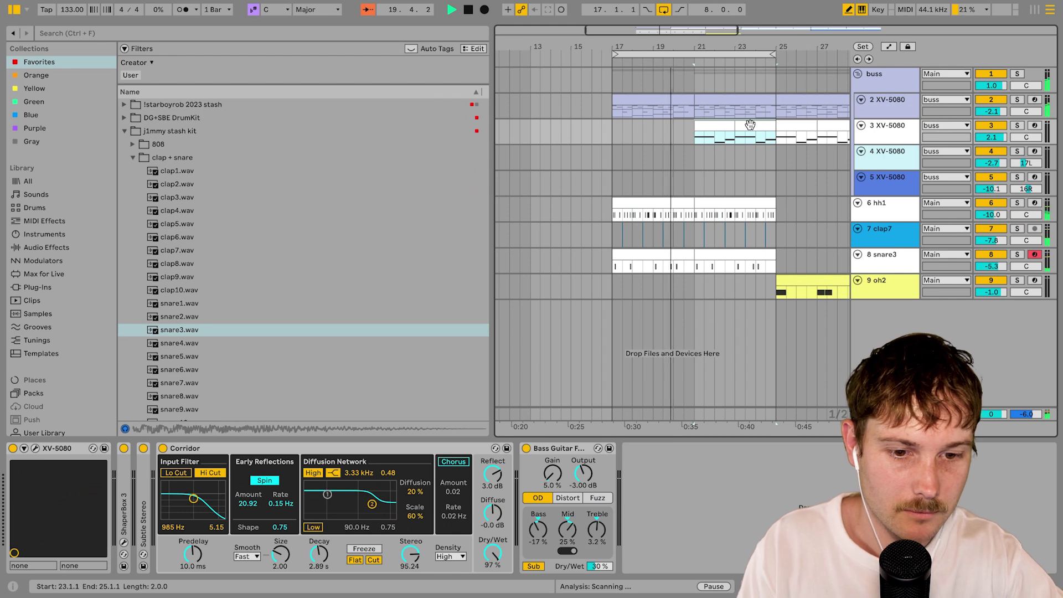
key(0)
click(892, 291)
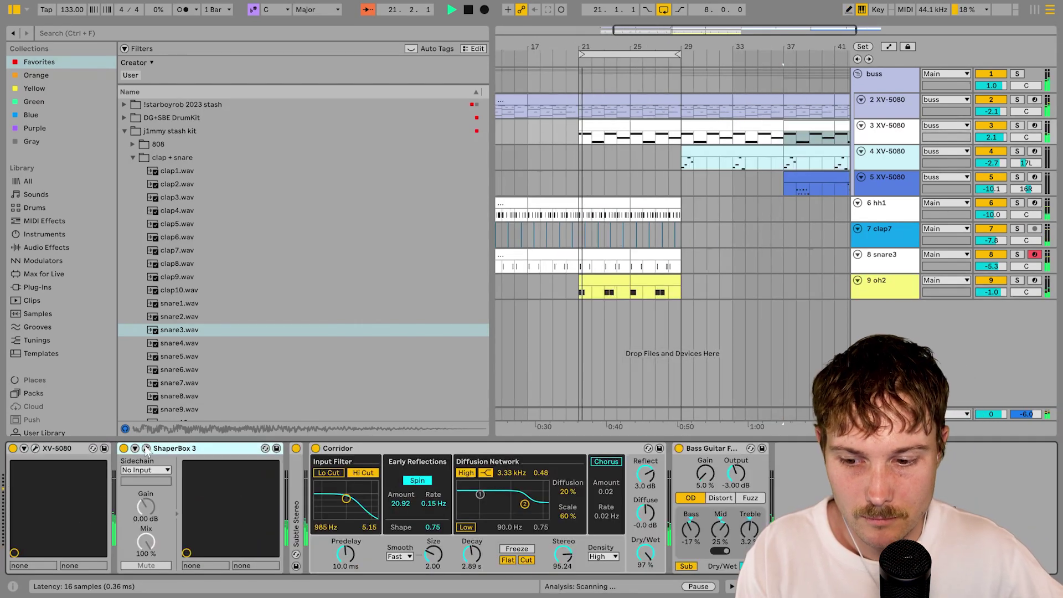
click(149, 448)
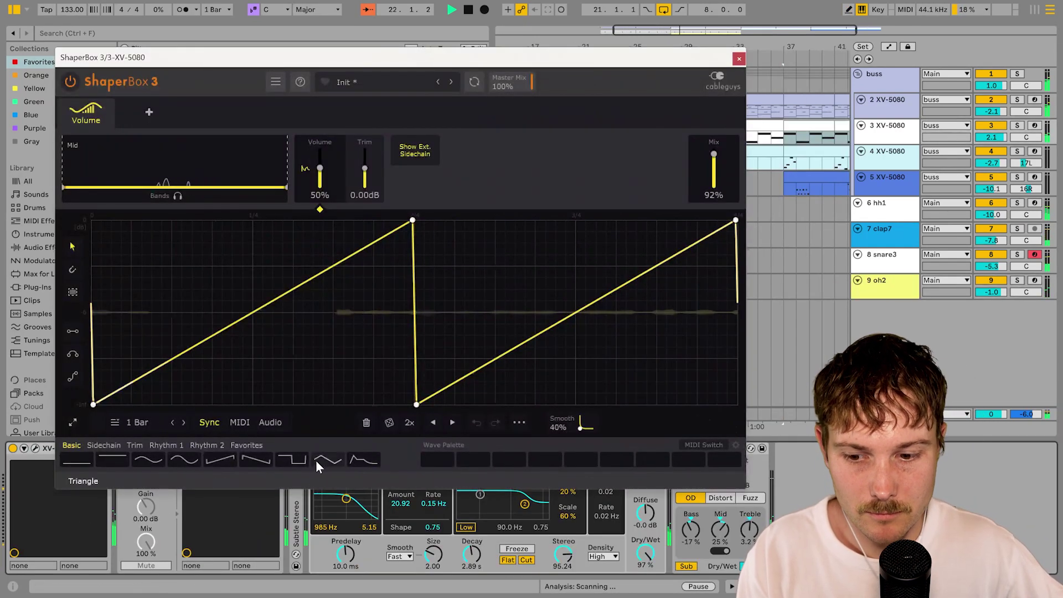
click(410, 422)
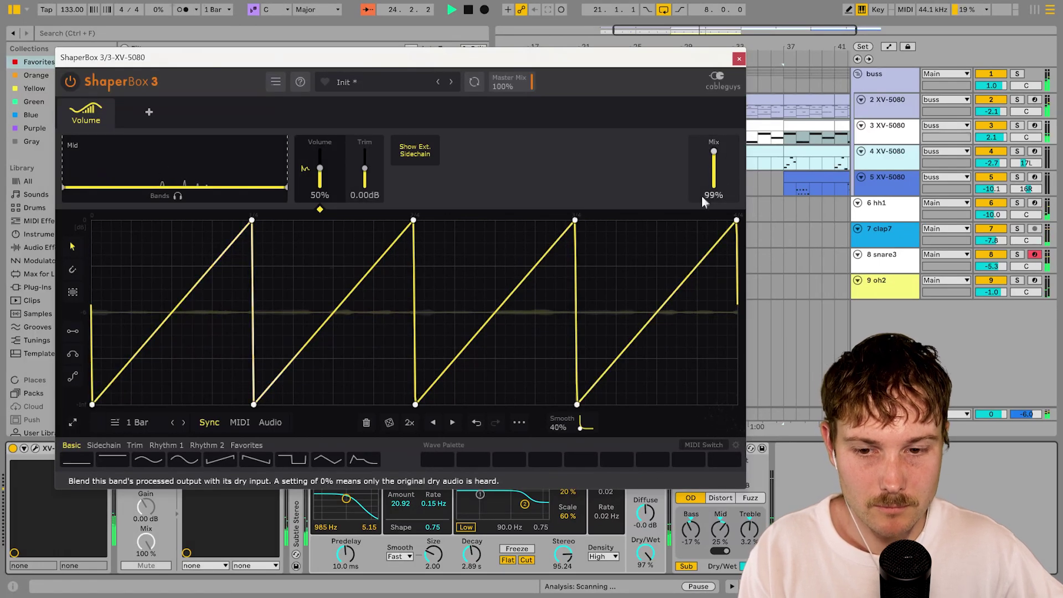
Step: Create a MIDI track below oh2, load 8085.wav from the kit's 808 folder onto it, and hide the browser
key(ctrl+shift+t)
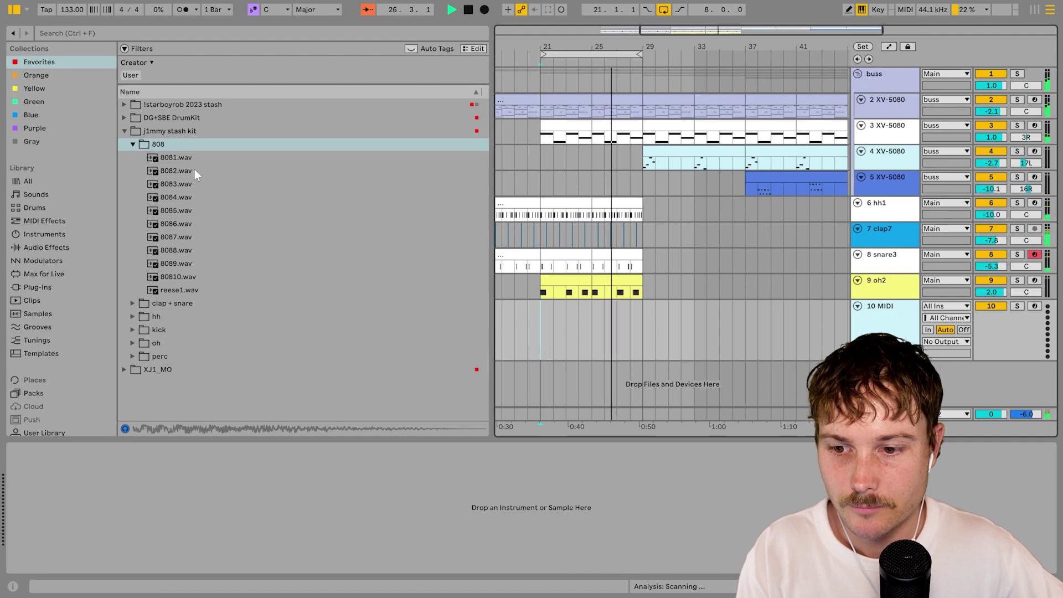
click(186, 213)
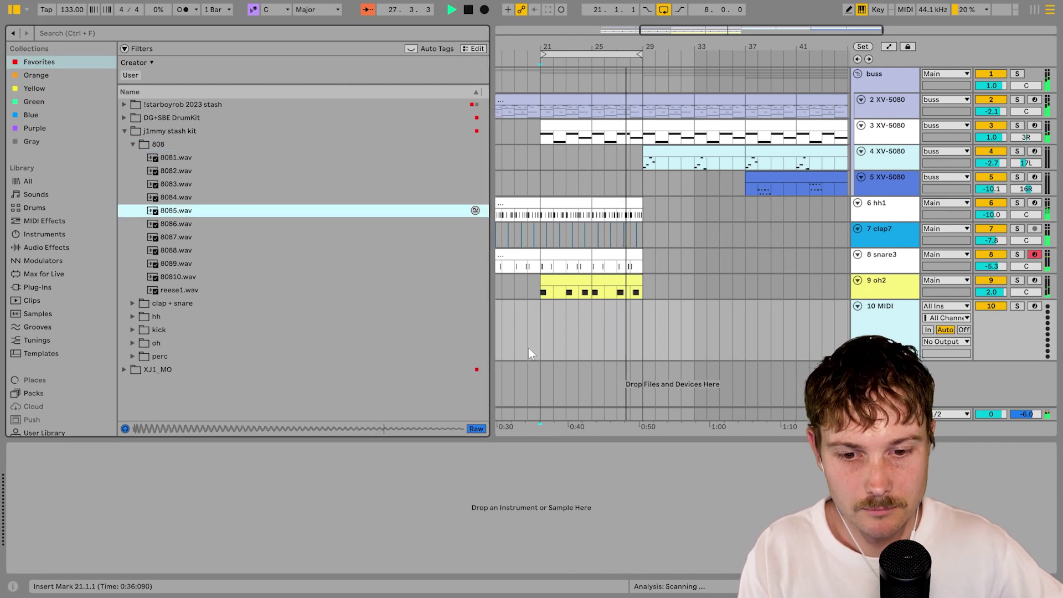
click(537, 345)
double_click(176, 211)
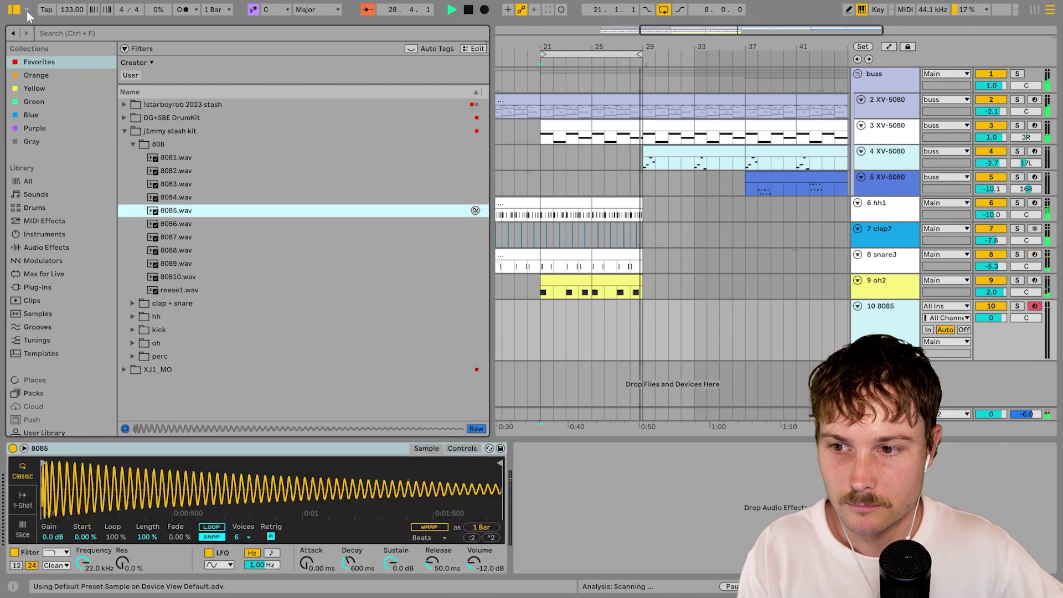
key(ctrl+alt+b)
key(plus)
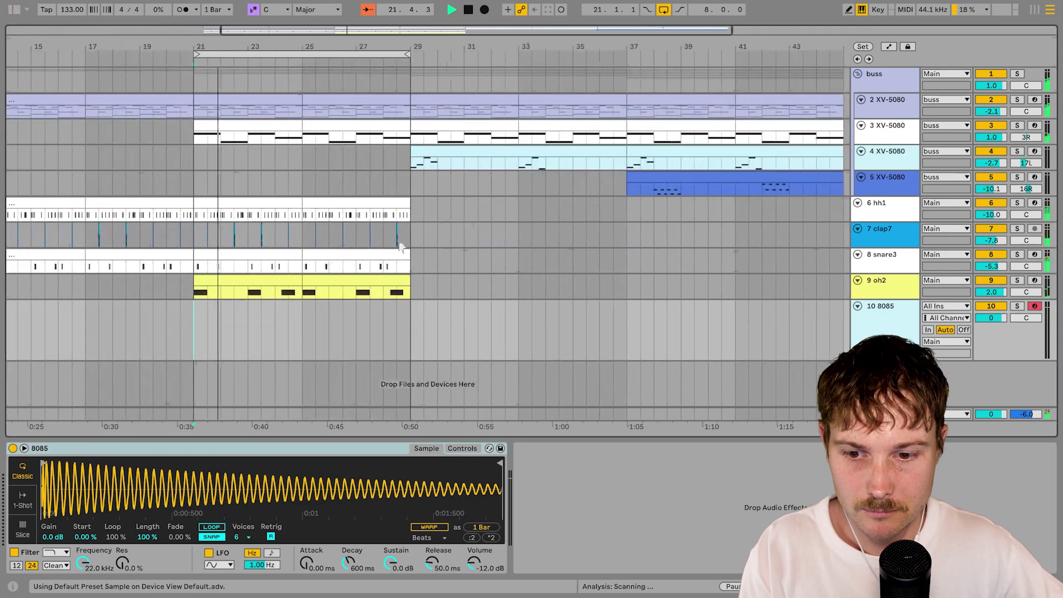
Step: Insert an empty MIDI clip on the 8085 track at bars 21–29 and open it together with the XV-5080 melody clips
drag(195, 338, 409, 344)
right_click(408, 345)
click(457, 145)
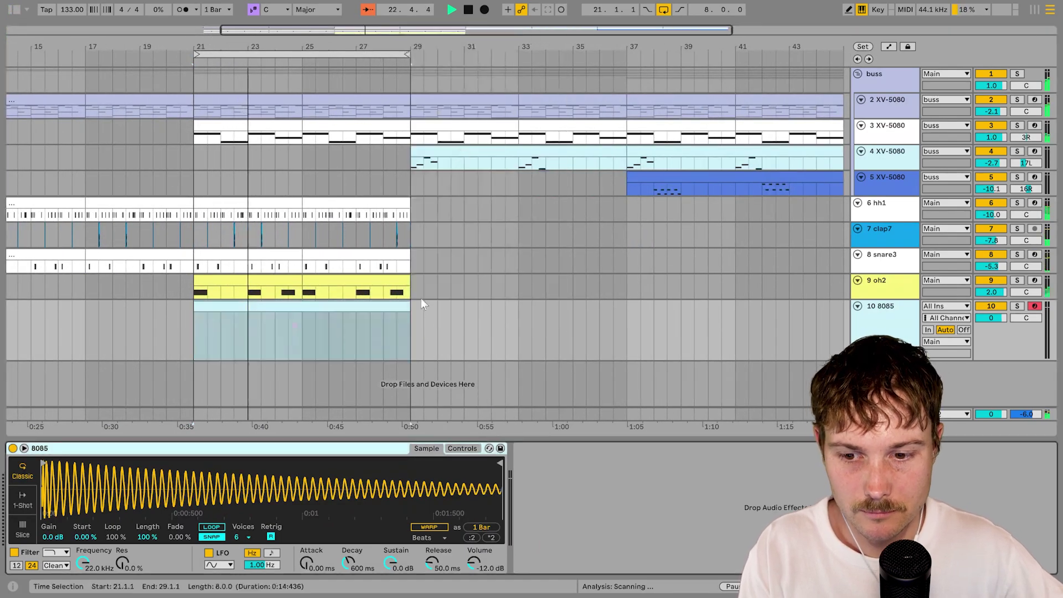
ctrl+double_click(378, 97)
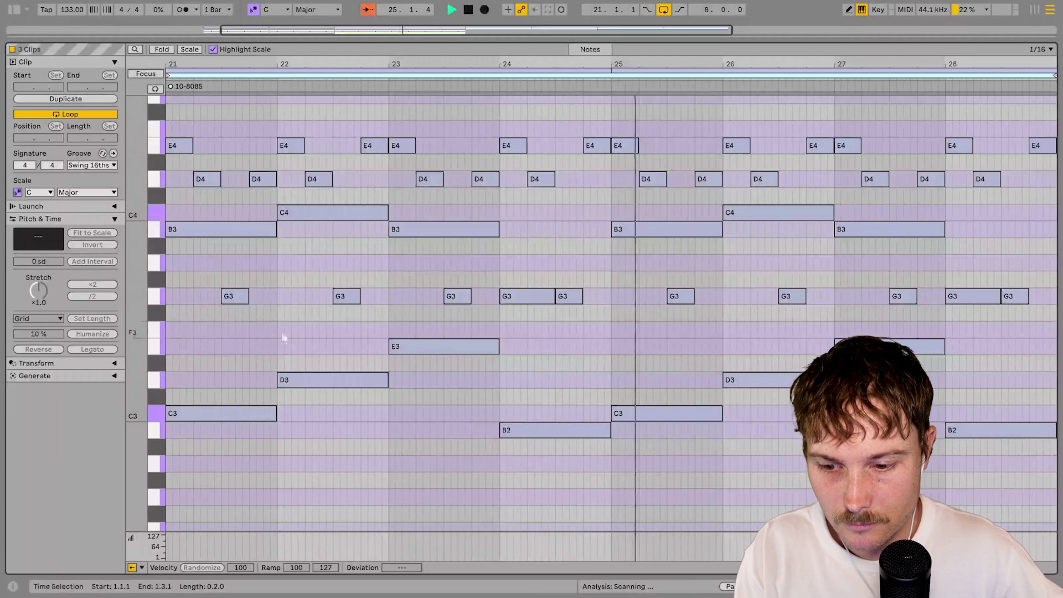
Step: Write the eight-bar 808 line with C3, B2, E3, D3 and G3 notes, ending on G3 held until bar 29
double_click(169, 413)
drag(169, 414, 262, 414)
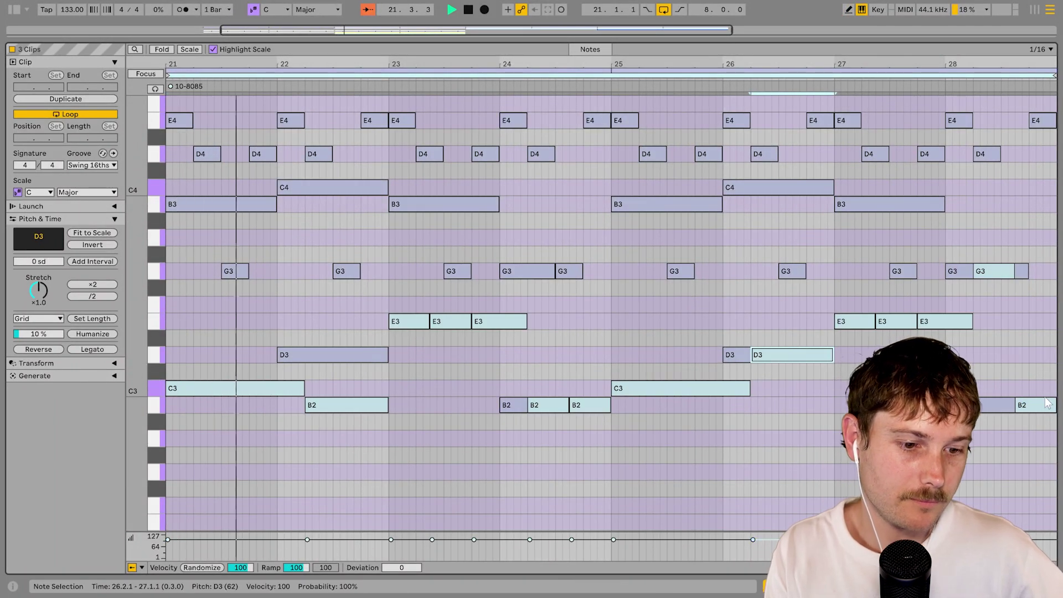
click(1018, 397)
drag(1027, 271, 1056, 271)
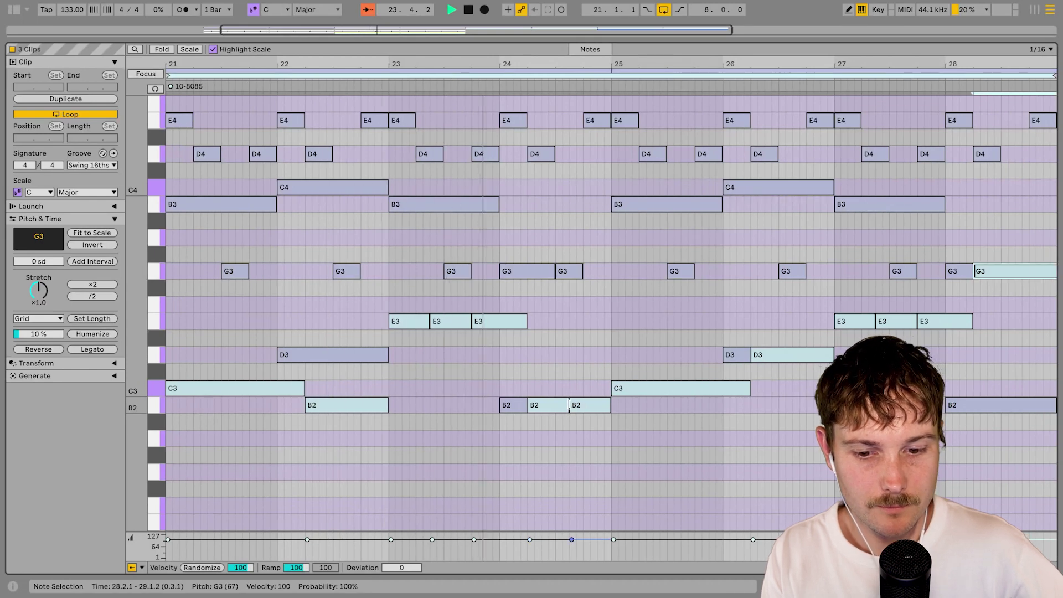
drag(569, 405, 610, 404)
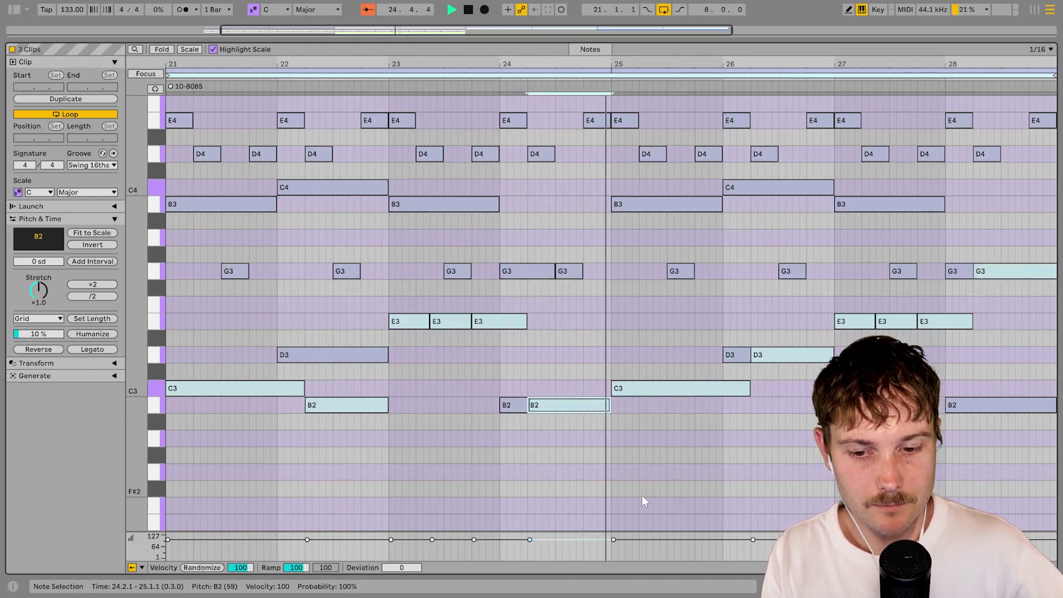
key(shift+Tab)
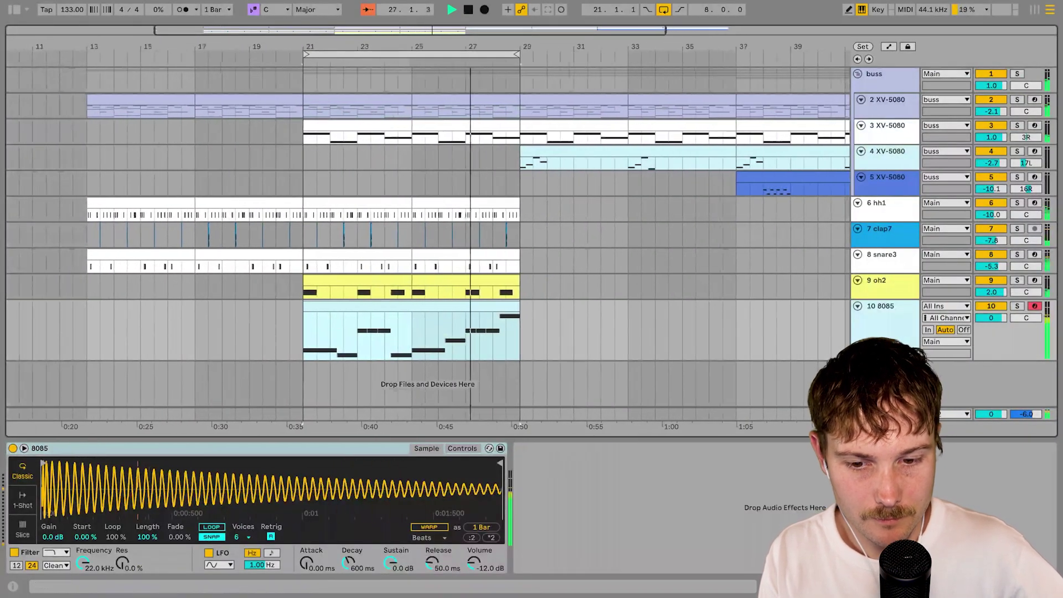
Step: In the Main channel's StandardCLIP, set the Soft-Clip Saturator to 18%, oversampling to x32 and Clip to -4.40 dB
key(Tab)
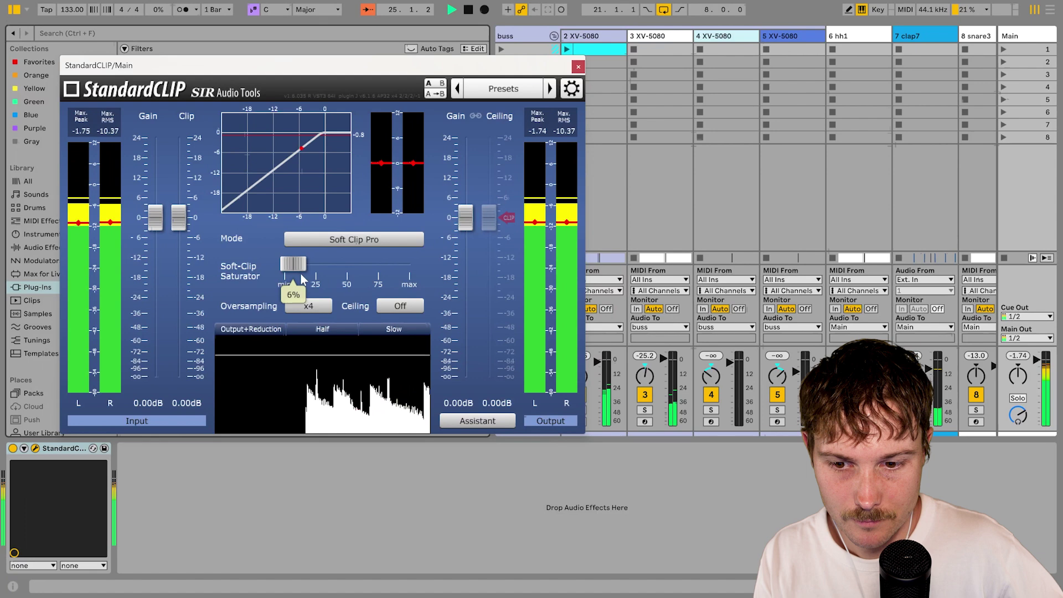
drag(300, 273, 307, 271)
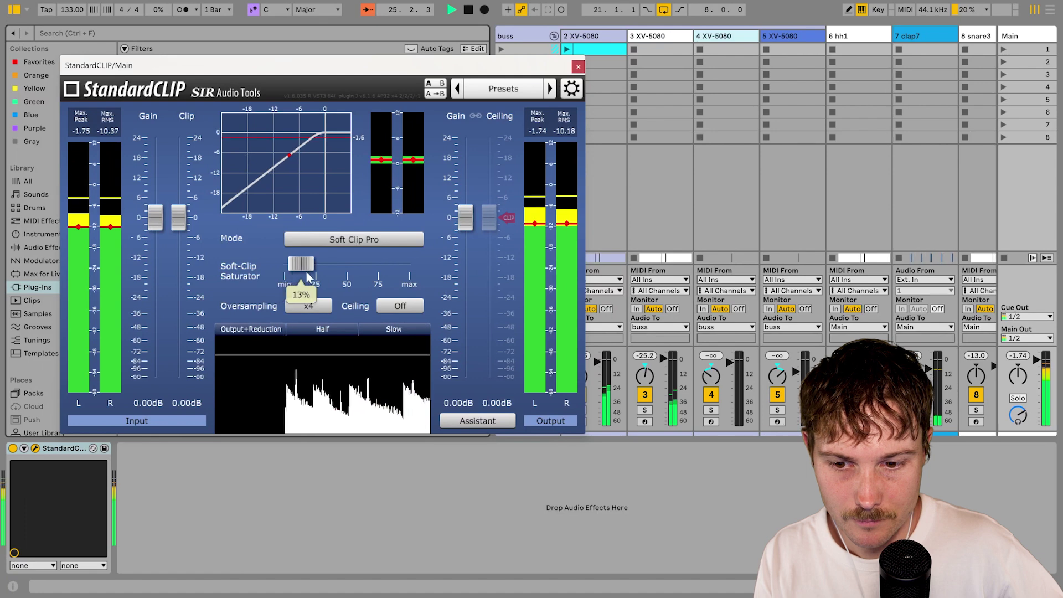
click(311, 306)
click(329, 424)
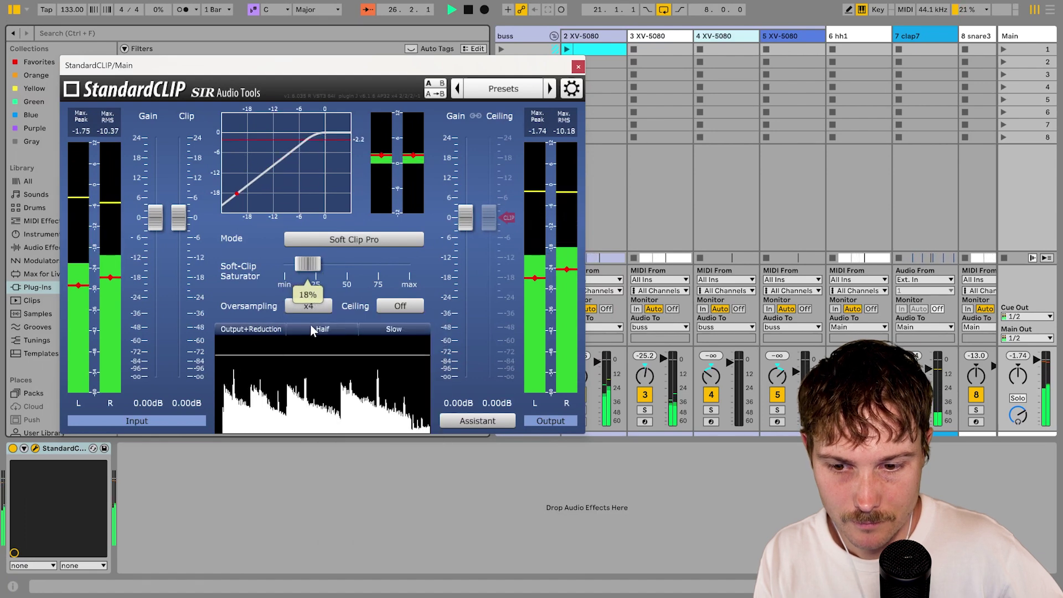
drag(178, 217, 186, 246)
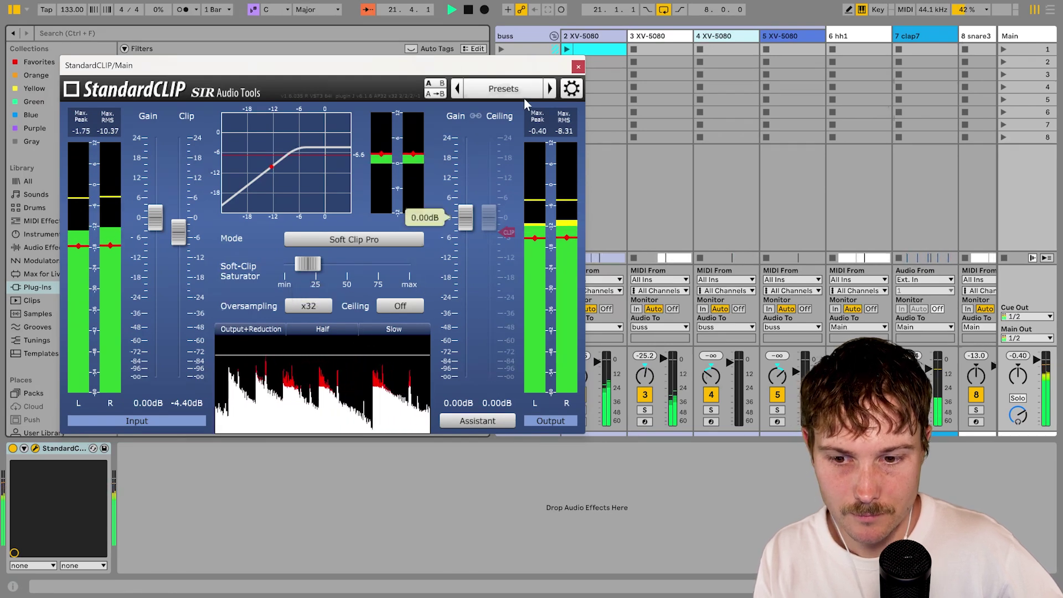
click(578, 66)
Step: Select the buss group in the mixer, return to the arrangement and unfold its XV-5080 tracks
scroll(627, 184, right, 1)
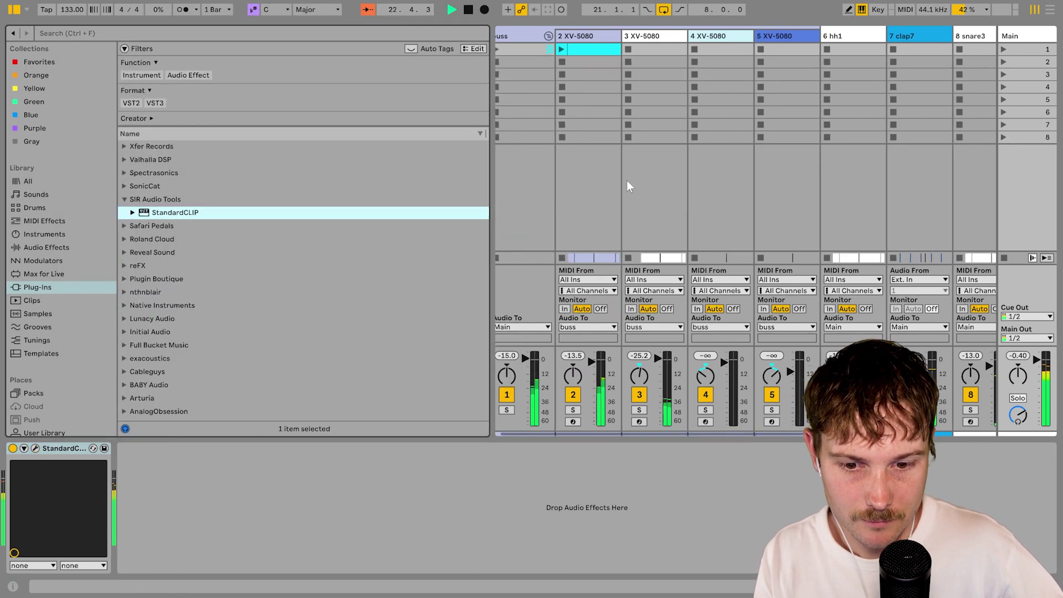
click(545, 36)
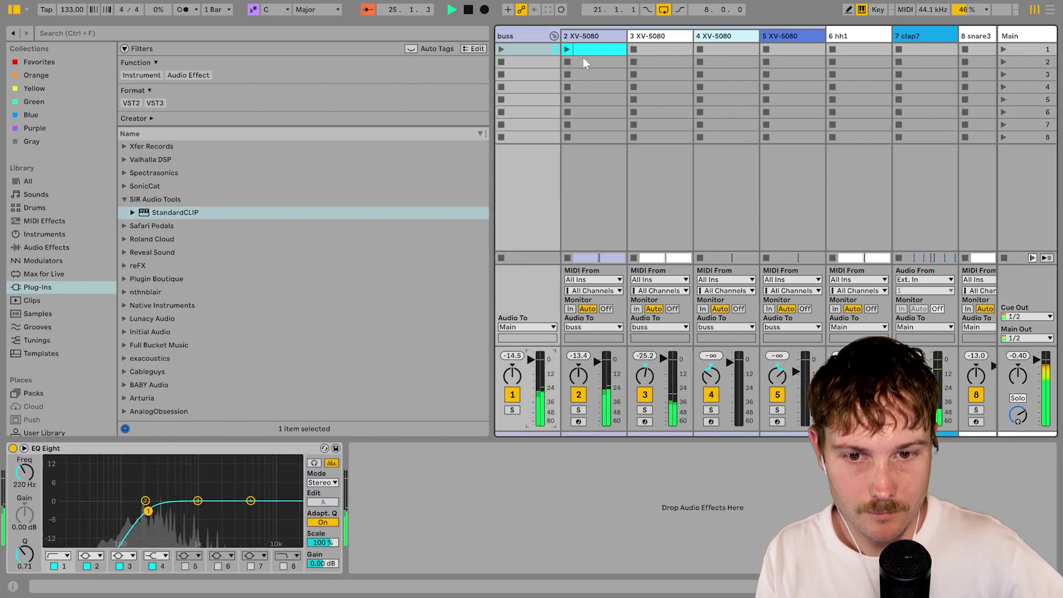
scroll(555, 38, right, 5)
key(Tab)
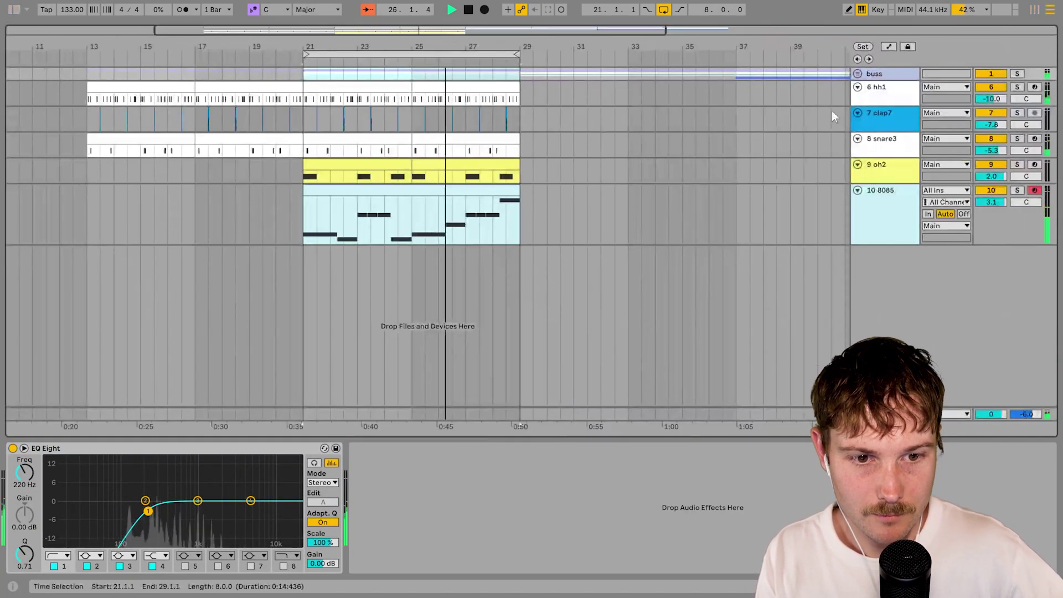
click(857, 73)
scroll(649, 168, left, 3)
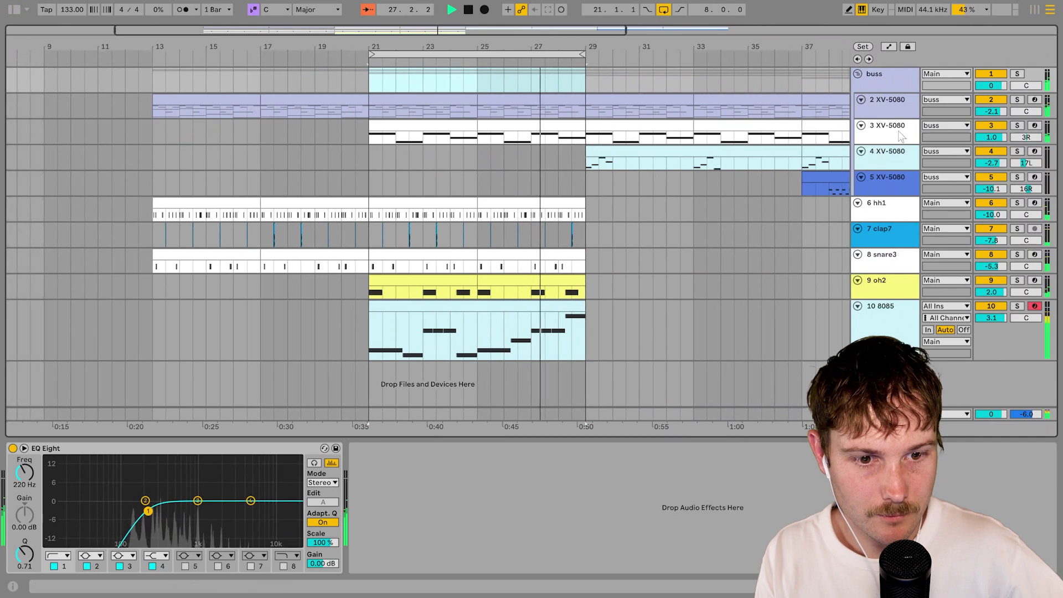
Step: In track 3's Corridor reverb, set Dry/Wet to 100%, Size to 4.47, Decay to 4.34 s and Smooth to None
click(650, 169)
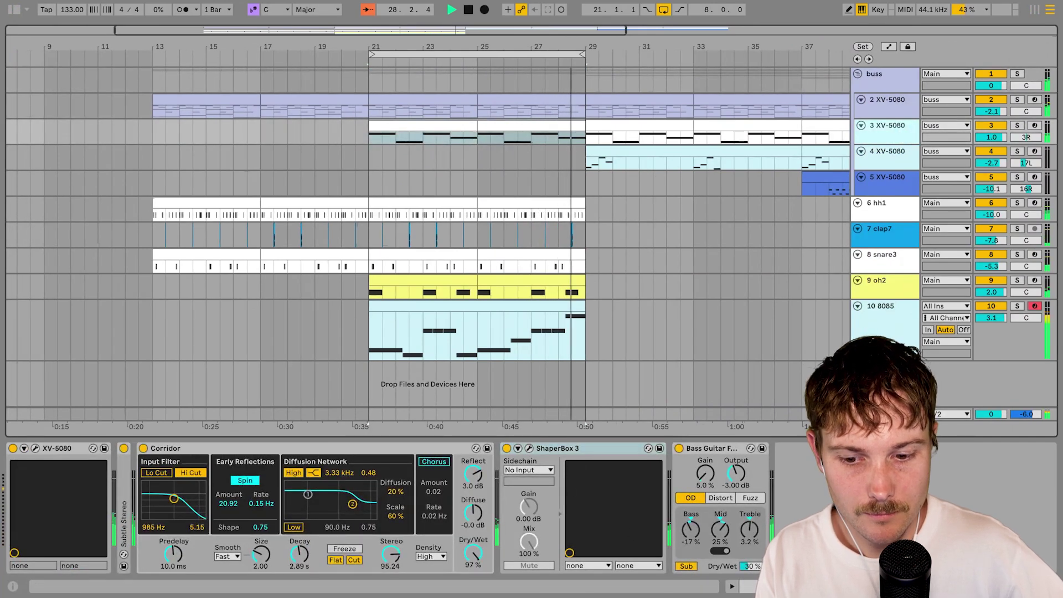
drag(475, 564, 484, 518)
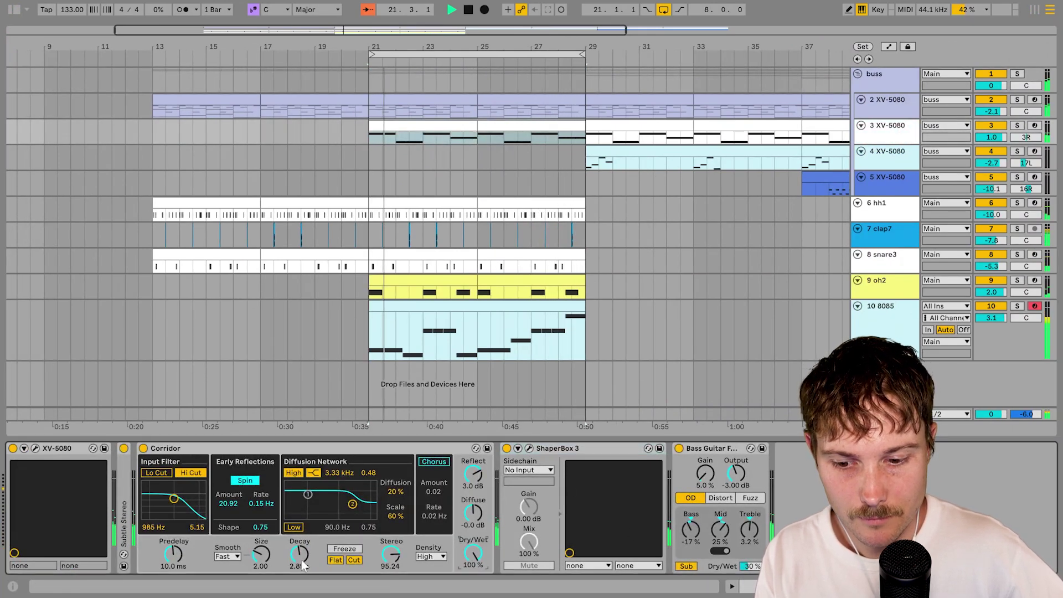
click(276, 543)
drag(263, 561, 264, 548)
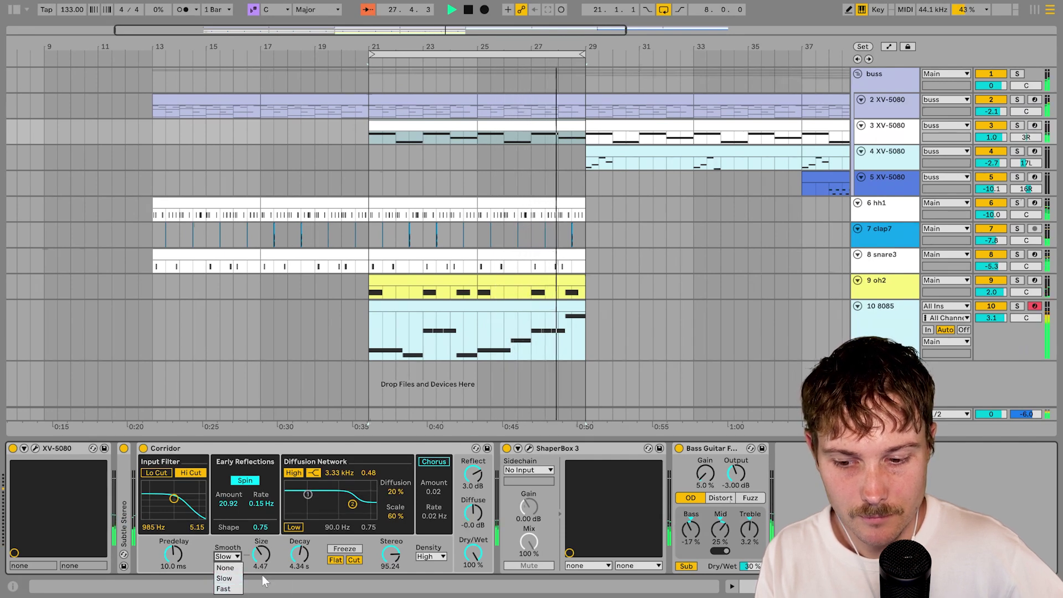
click(230, 568)
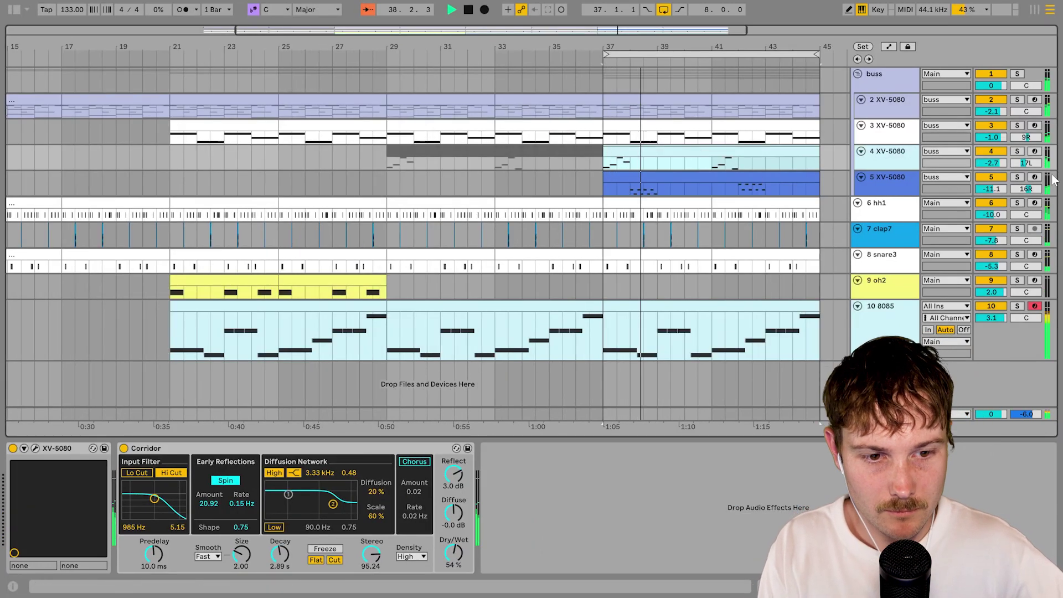
Step: Pan the track 4 XV-5080 to 28L and adjust its Corridor reverb's Dry/Wet mix
drag(1033, 164, 1033, 170)
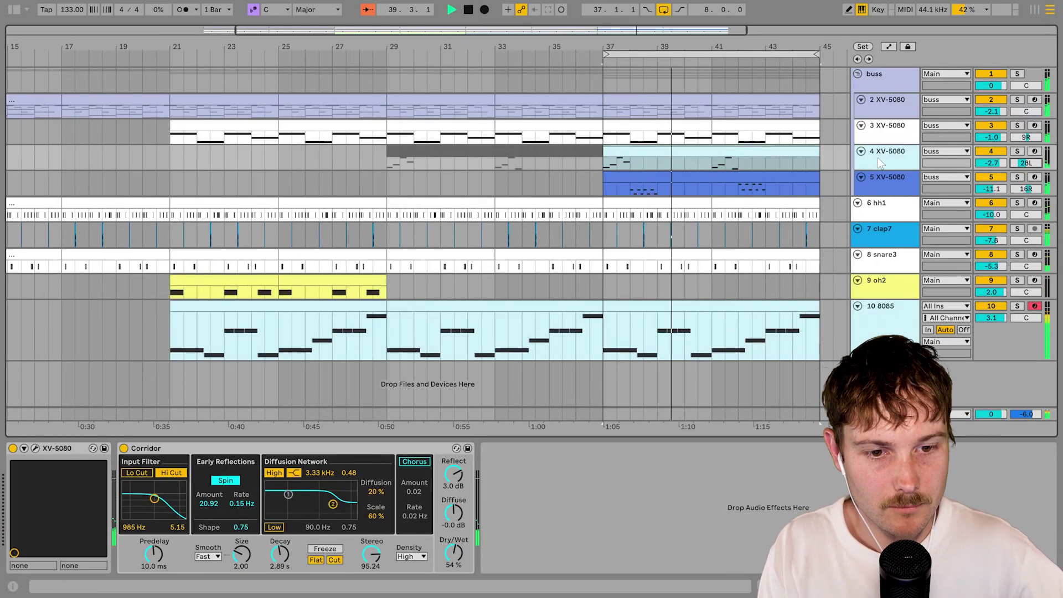
drag(453, 553, 451, 507)
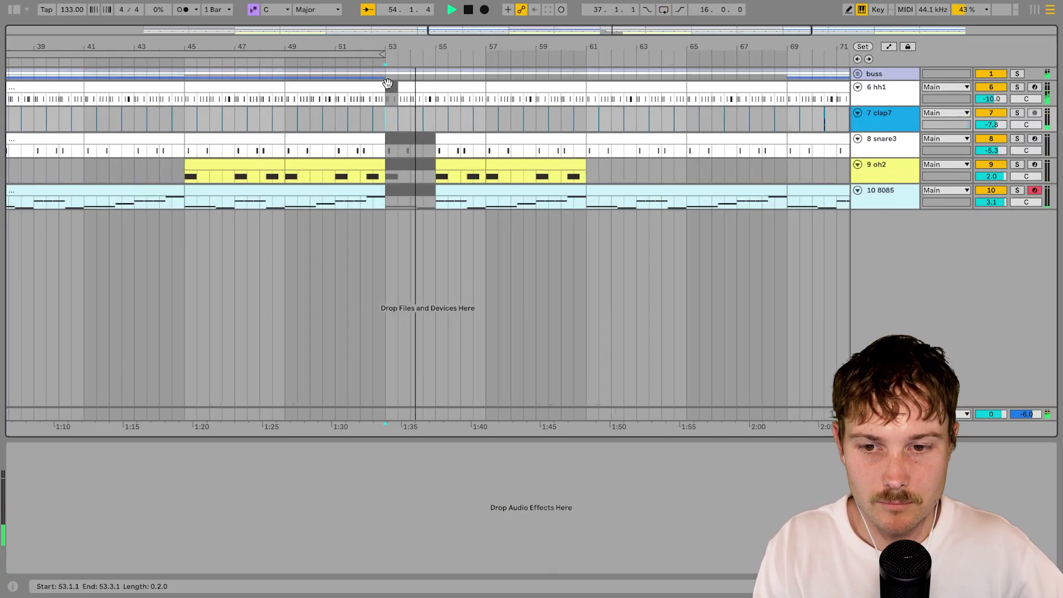
Step: Deactivate the hh1 and clap7 clips at bars 53–57, plus snare3, oh2 and 8085 at bars 55–57
drag(424, 104, 486, 131)
key(0)
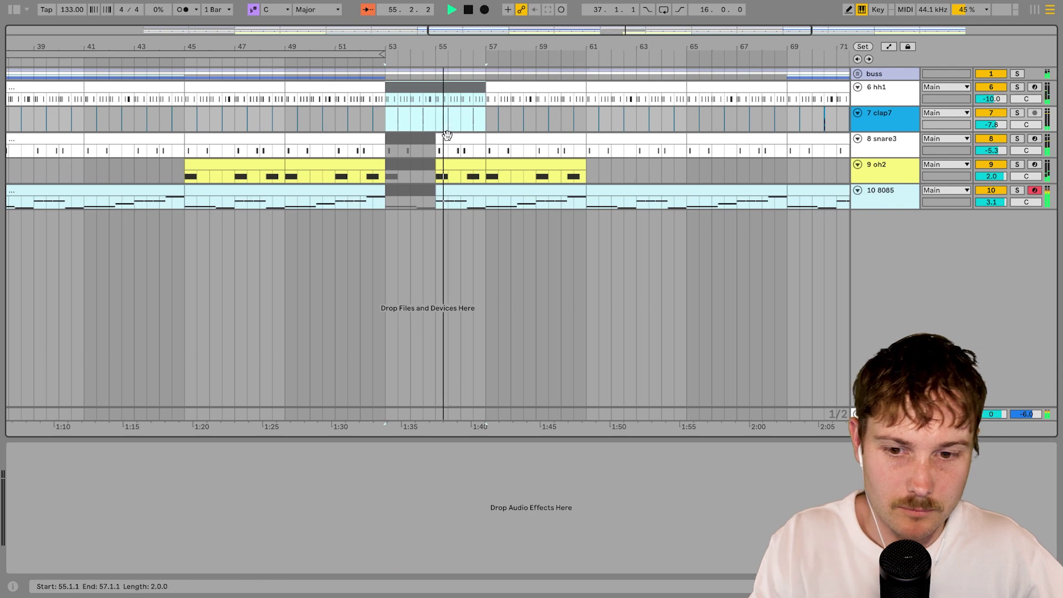
click(453, 137)
shift+click(466, 192)
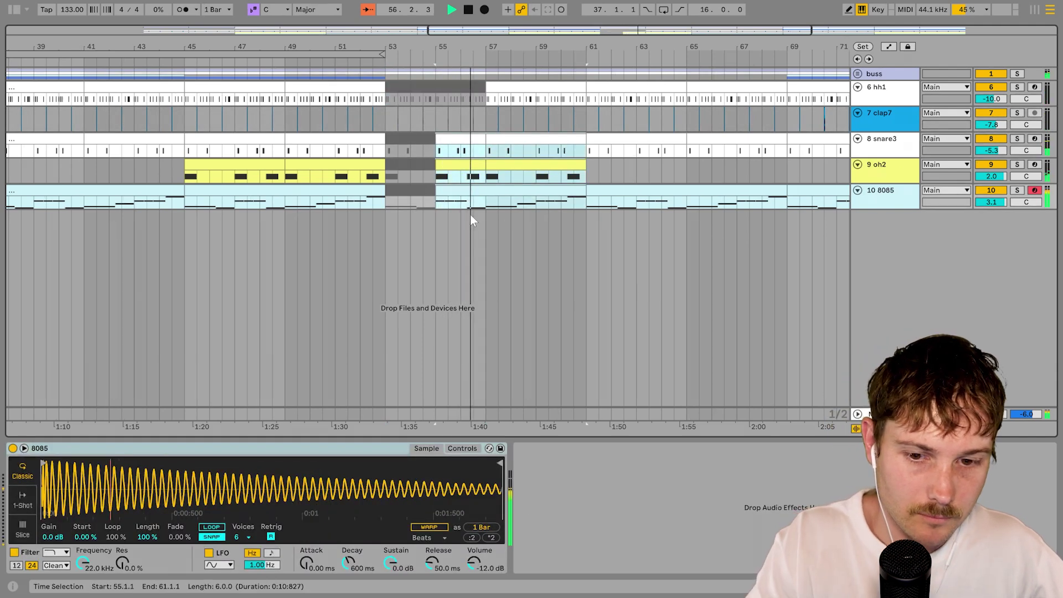
drag(486, 203, 434, 147)
key(0)
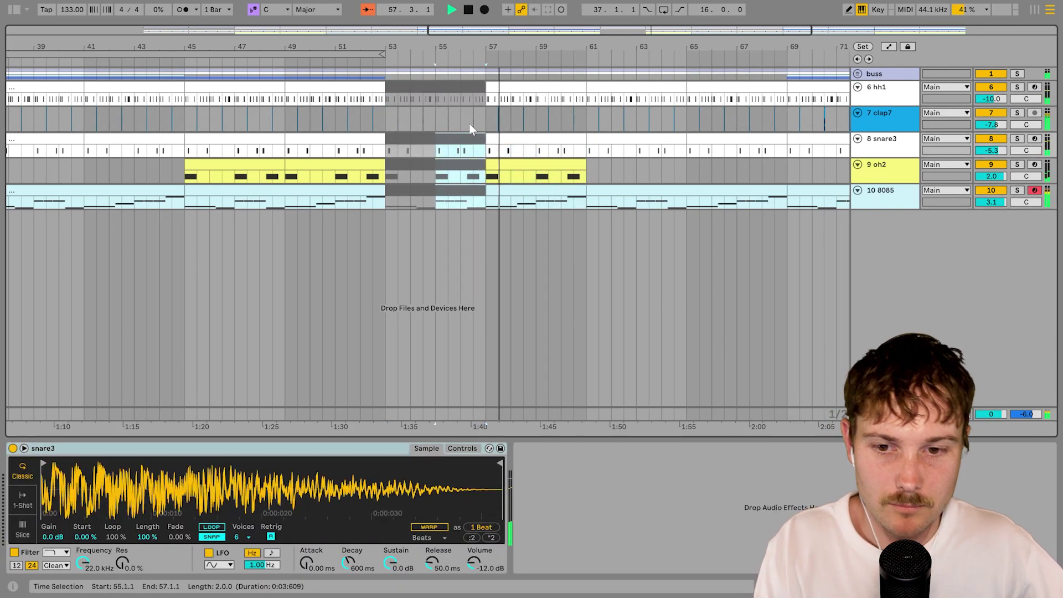
Step: Play the breakdown from bar 53 and deactivate all drum and 808 clips at bars 57–59
click(399, 88)
drag(398, 100, 387, 100)
key(space)
key(space)
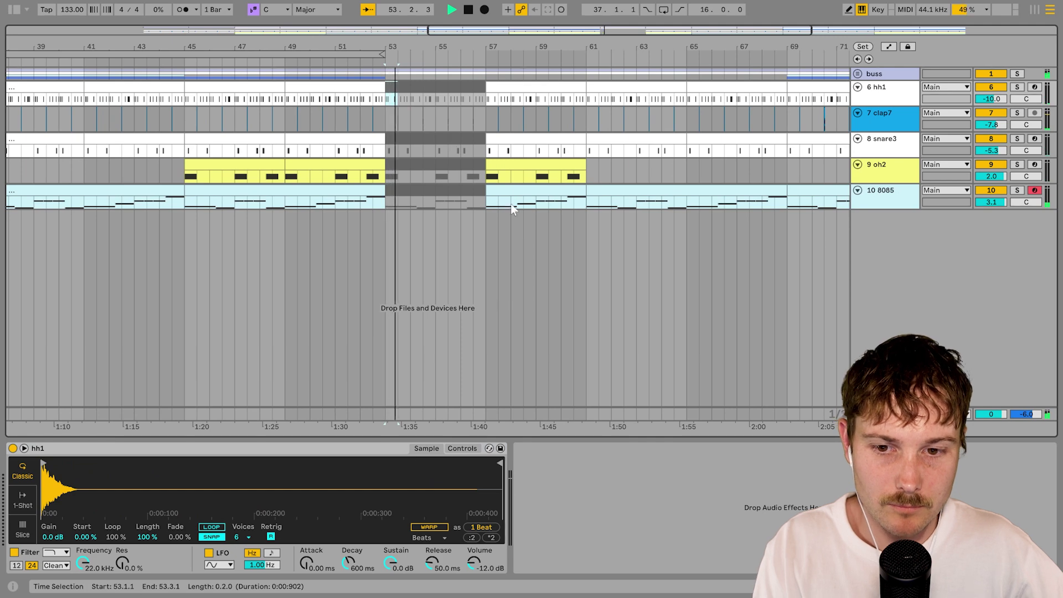
drag(499, 98, 541, 195)
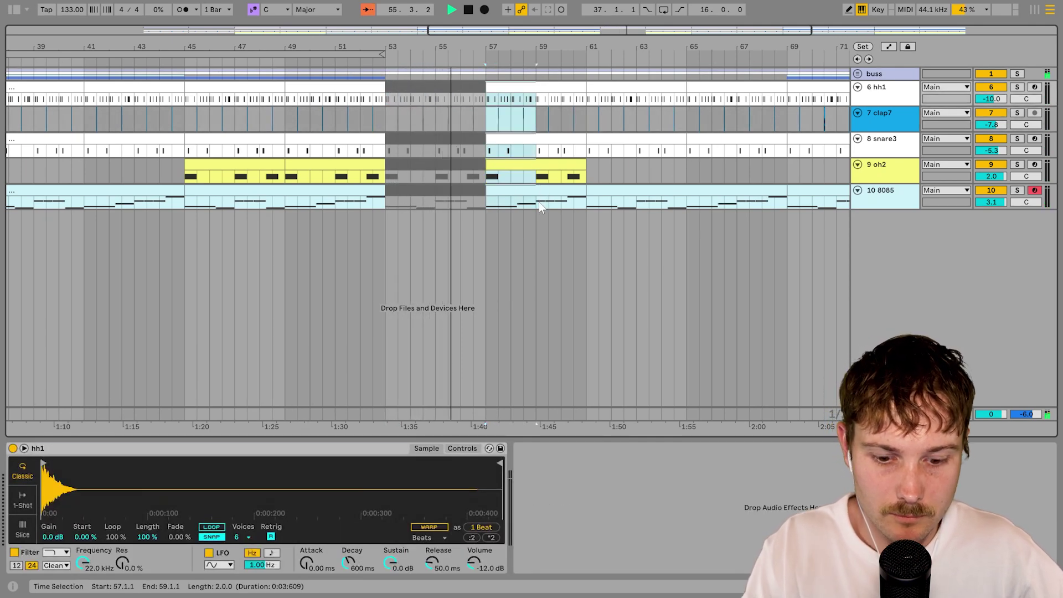
key(0)
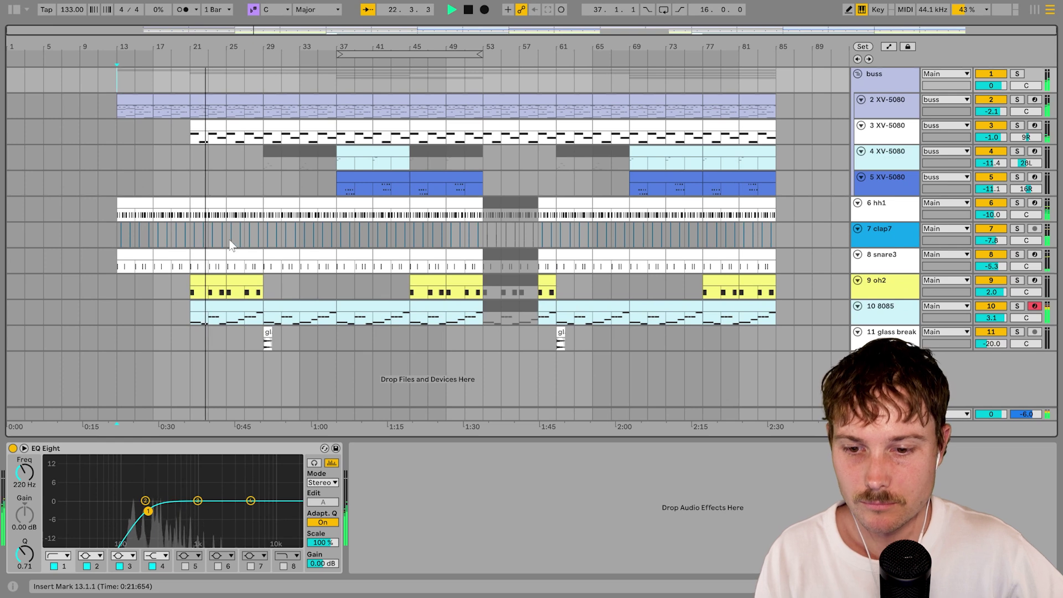
Step: Move the oh2 clips at bars 21–29 to bars 29–37
click(237, 279)
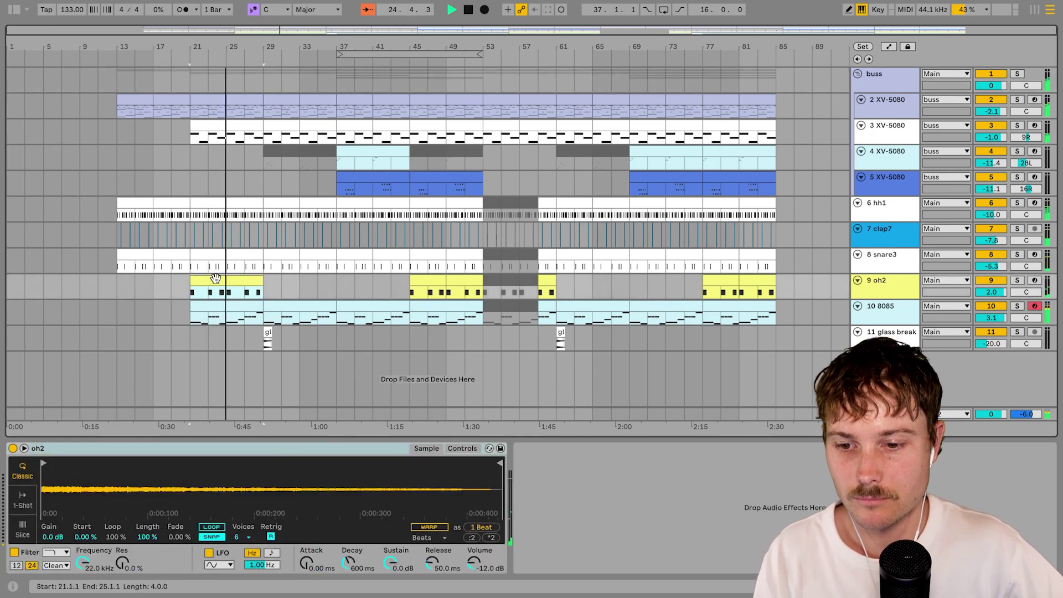
drag(216, 278, 289, 280)
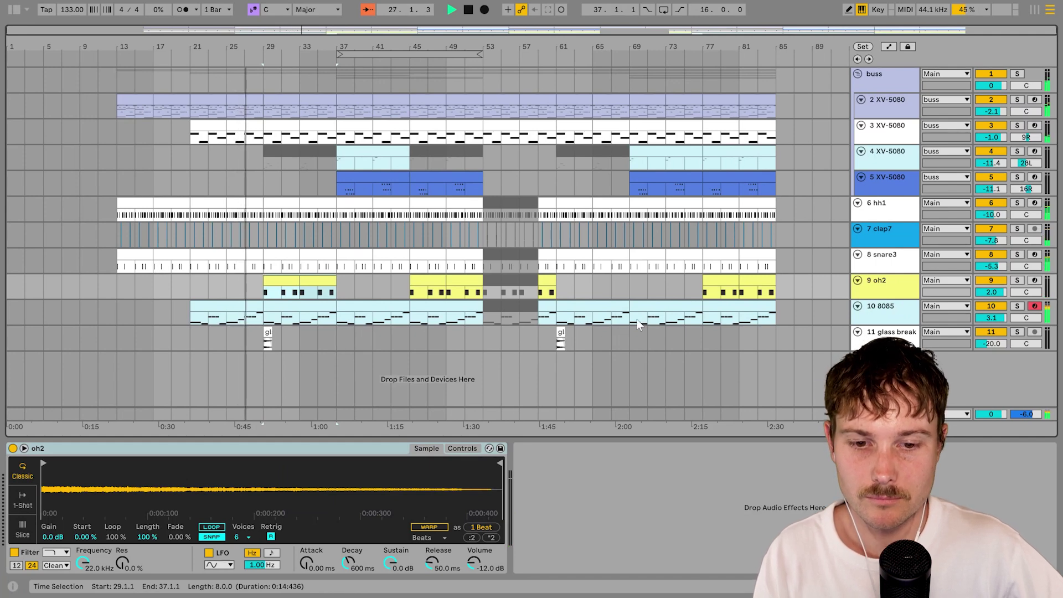
Step: Move the oh2 clips at bars 53–61, including the deactivated part, to bars 61–69 as active clips
click(545, 282)
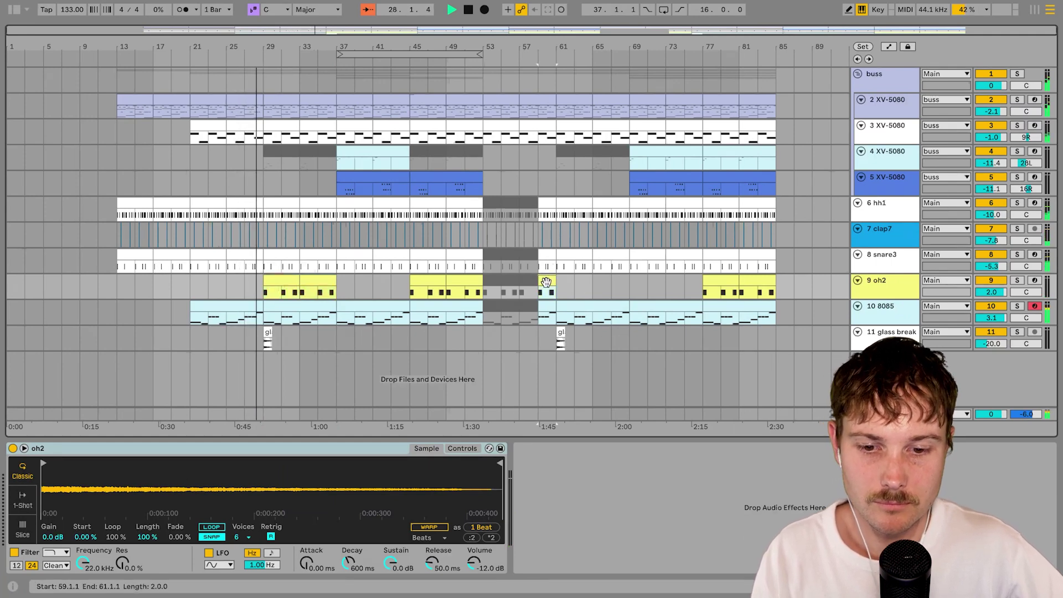
click(489, 283)
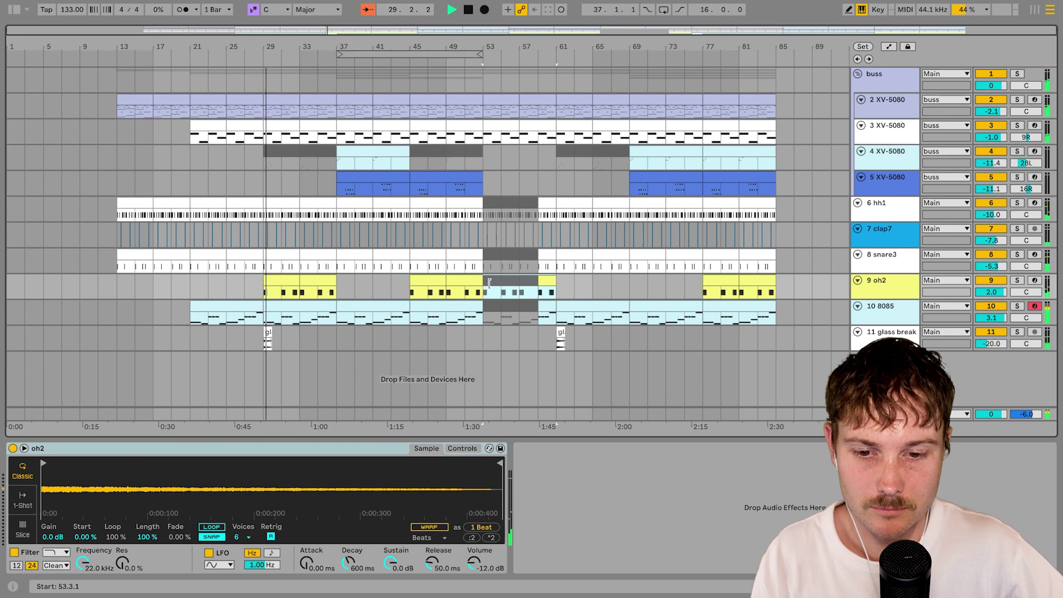
click(544, 284)
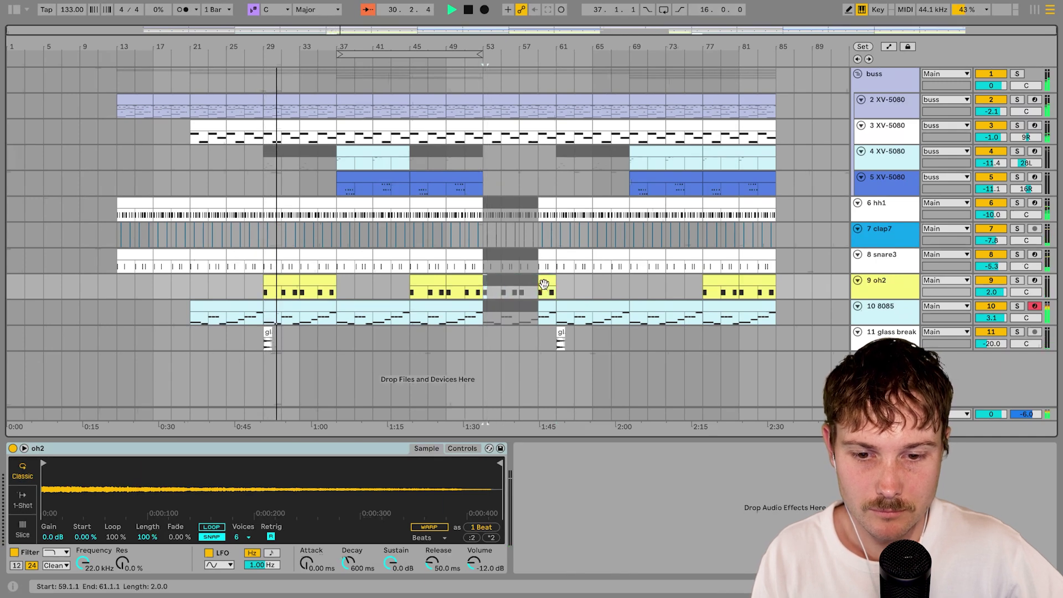
drag(544, 284, 626, 283)
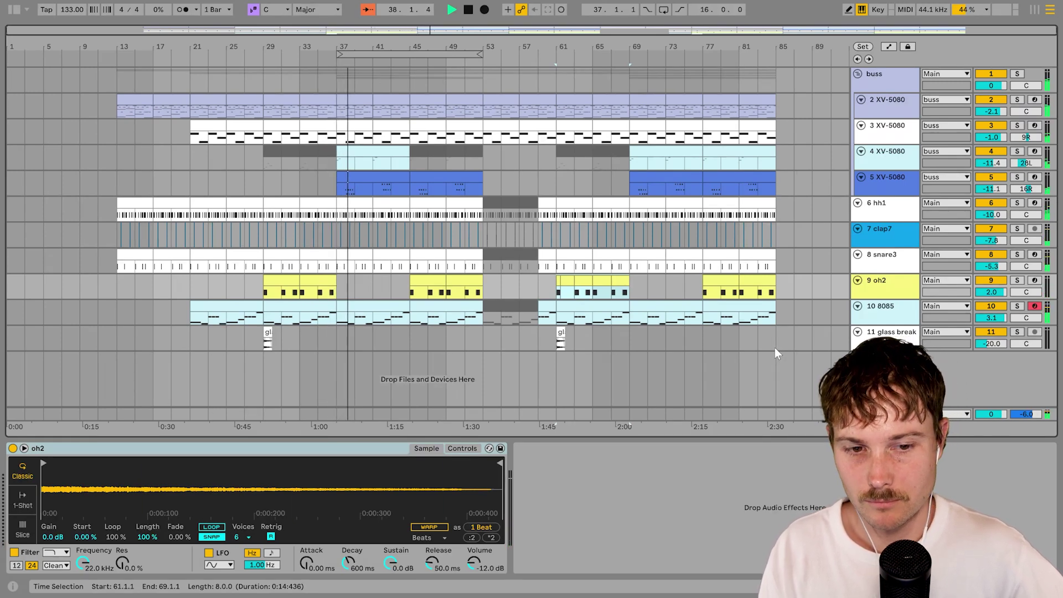
Step: Lower the track 4 XV-5080's volume to -13.4 dB
drag(991, 163, 990, 166)
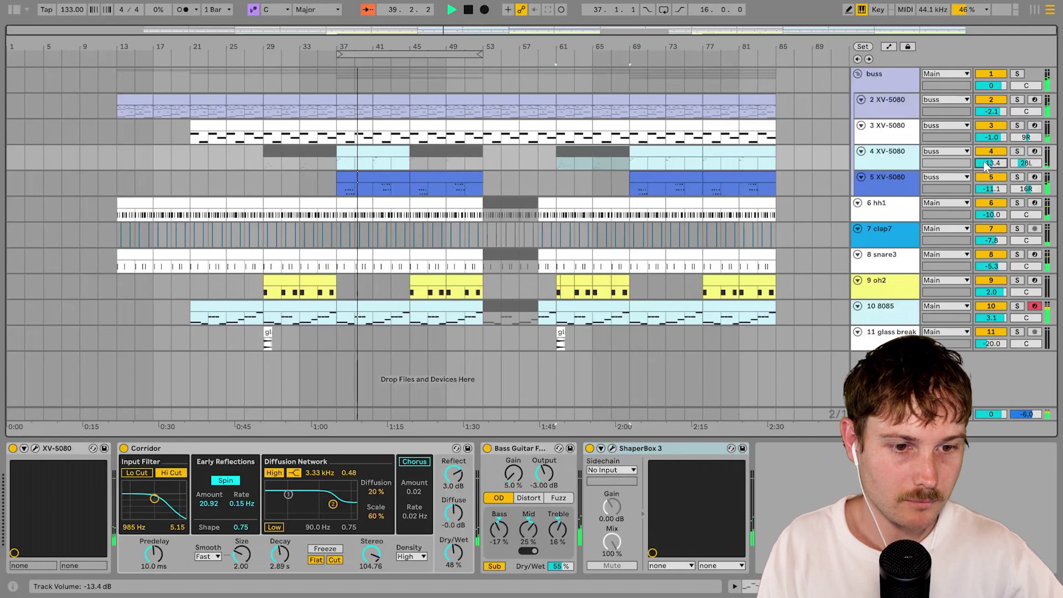